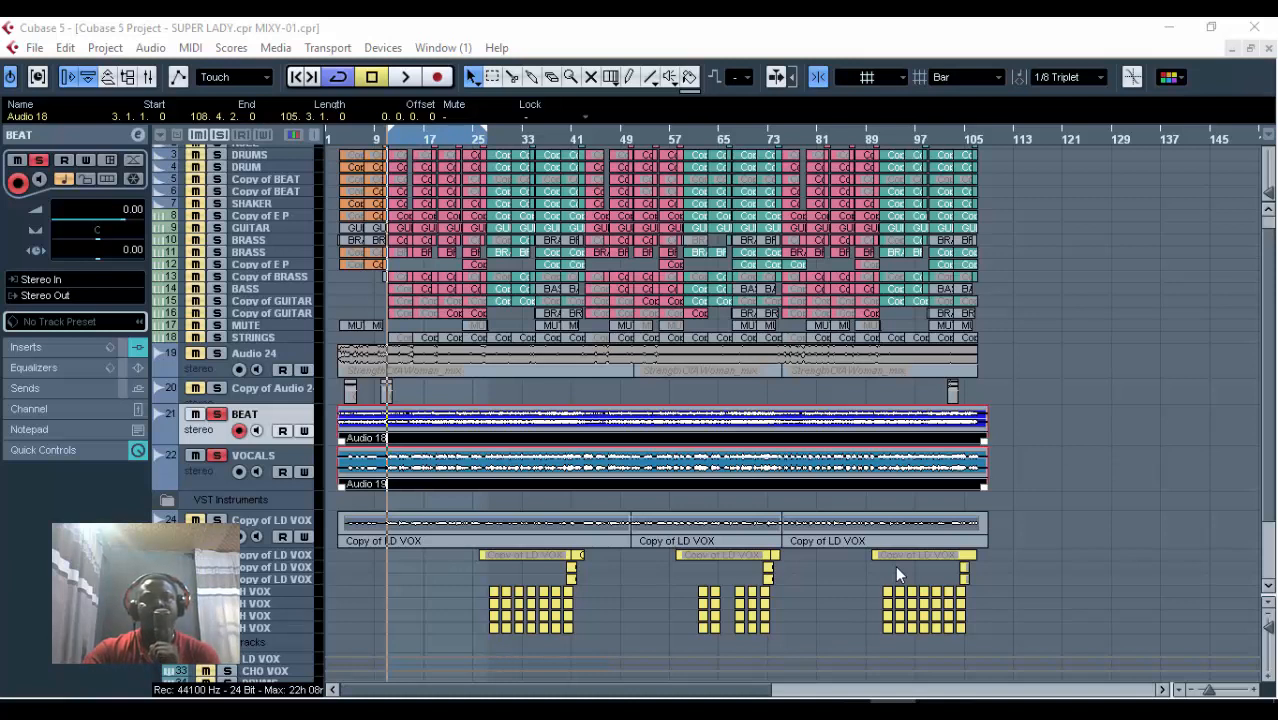
Open the Trackspacer 2.5 insert on the BEAT track and move its window clear of the track list.
drag(1207, 698, 1212, 694)
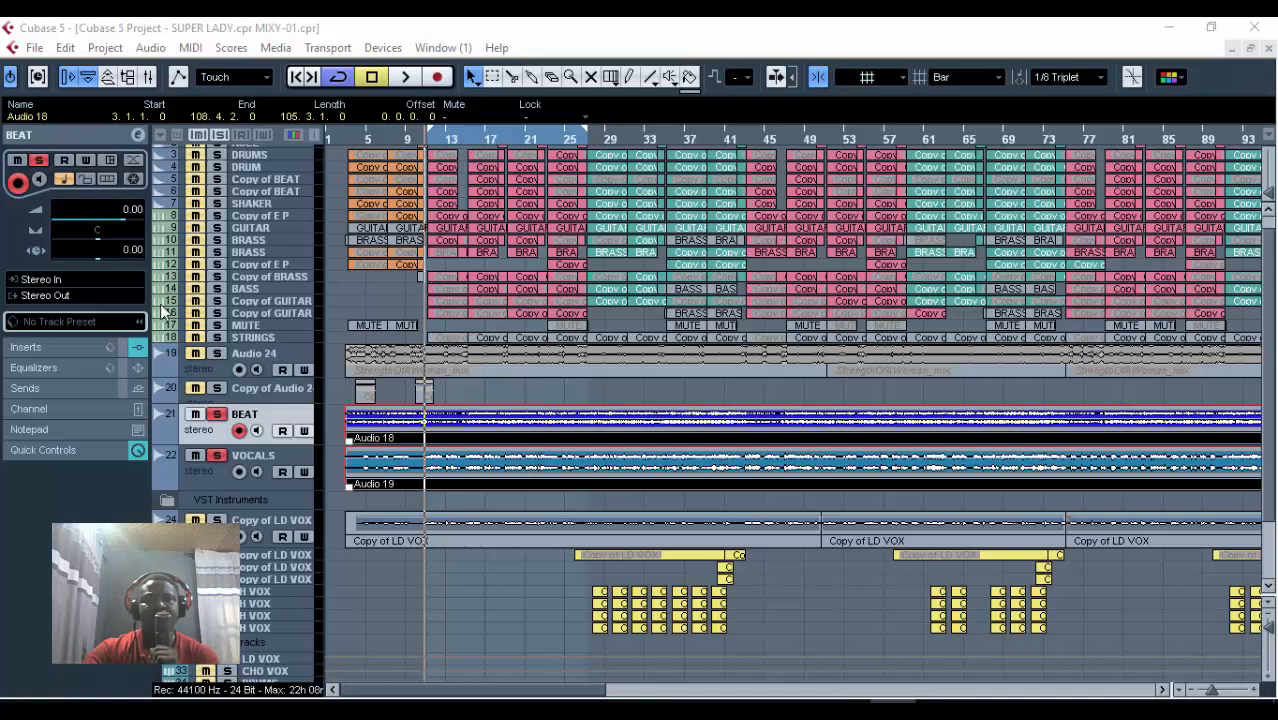
click(139, 347)
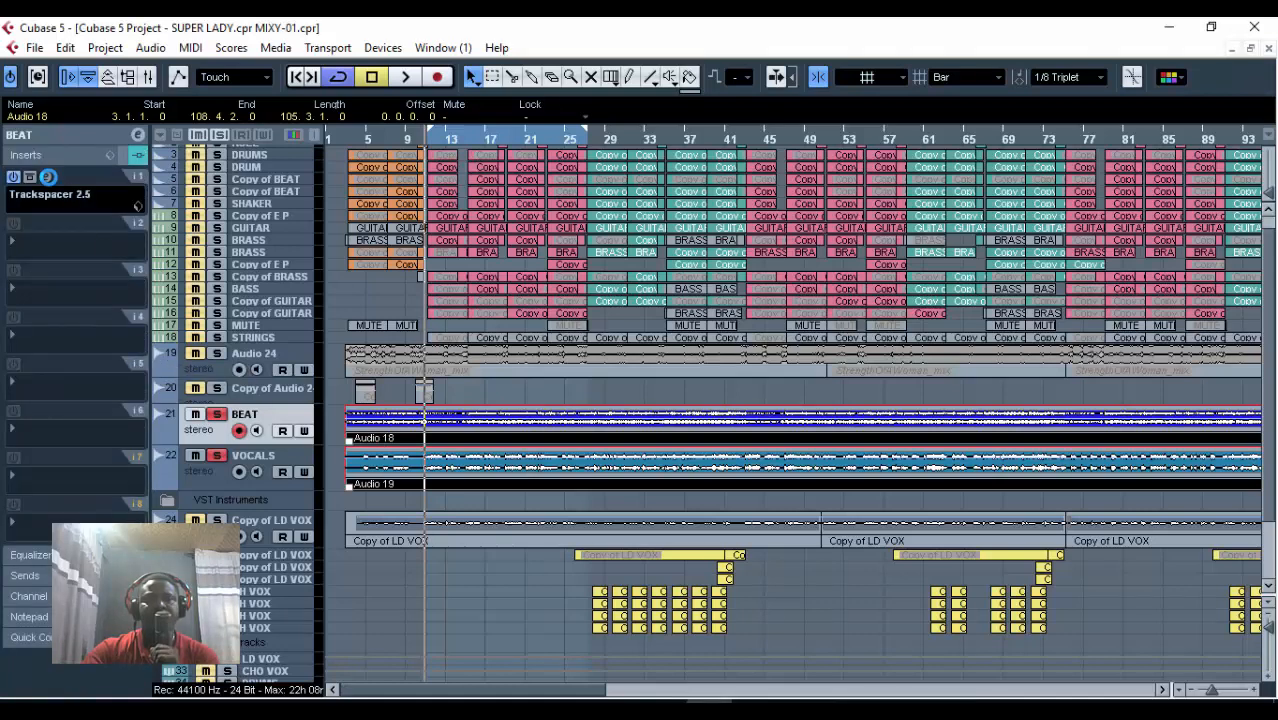
click(48, 176)
drag(690, 96, 918, 57)
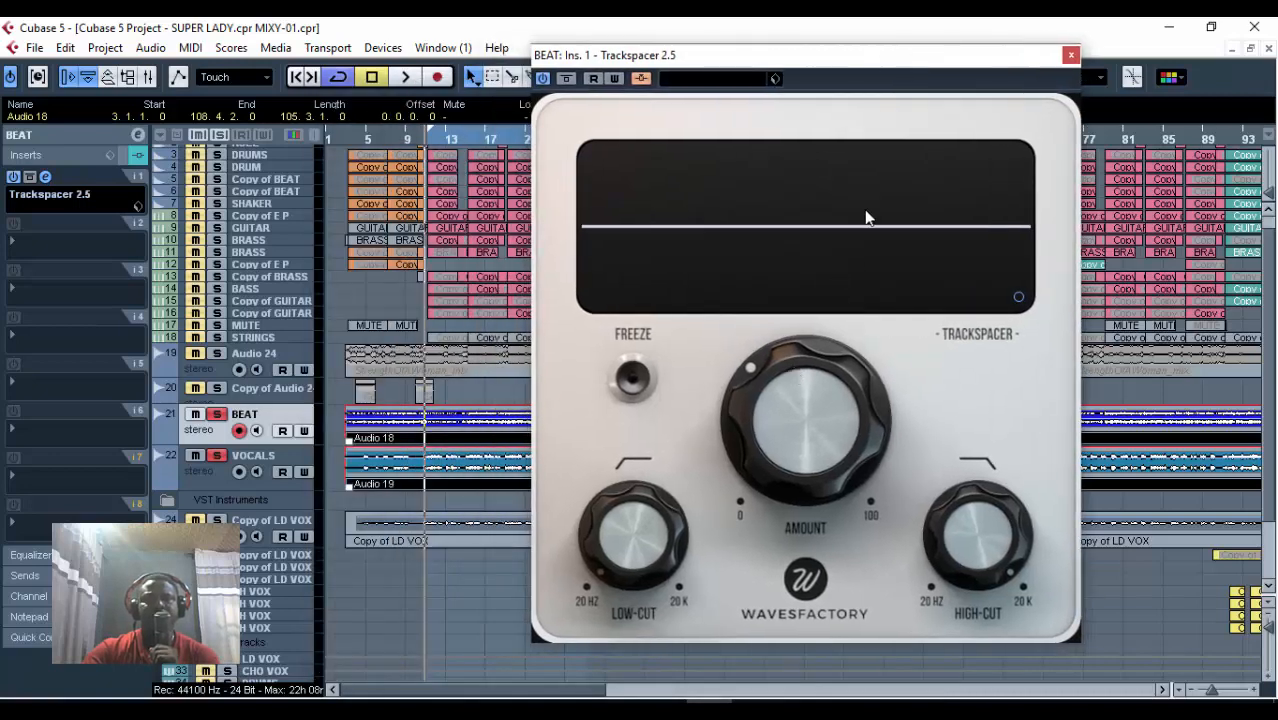
drag(874, 58, 1016, 60)
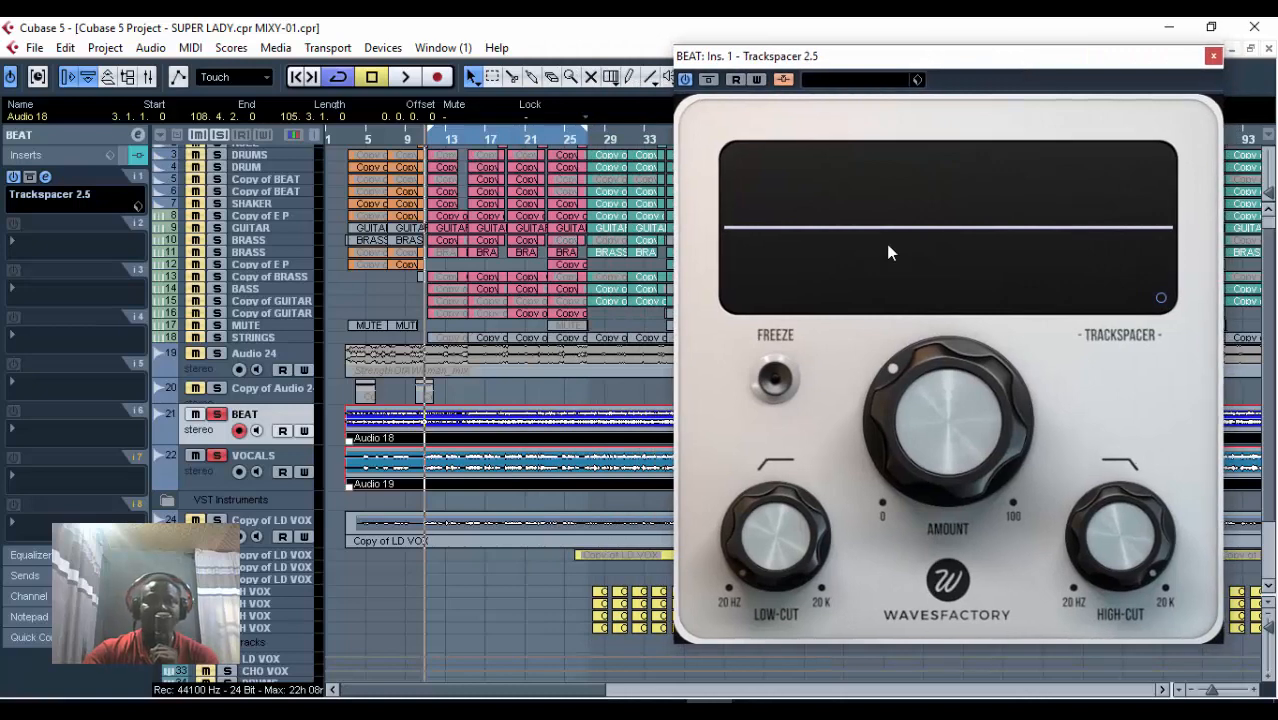
Show the BEAT track's channel section, reopen its Trackspacer 2.5 insert and close the plug-in window.
click(73, 134)
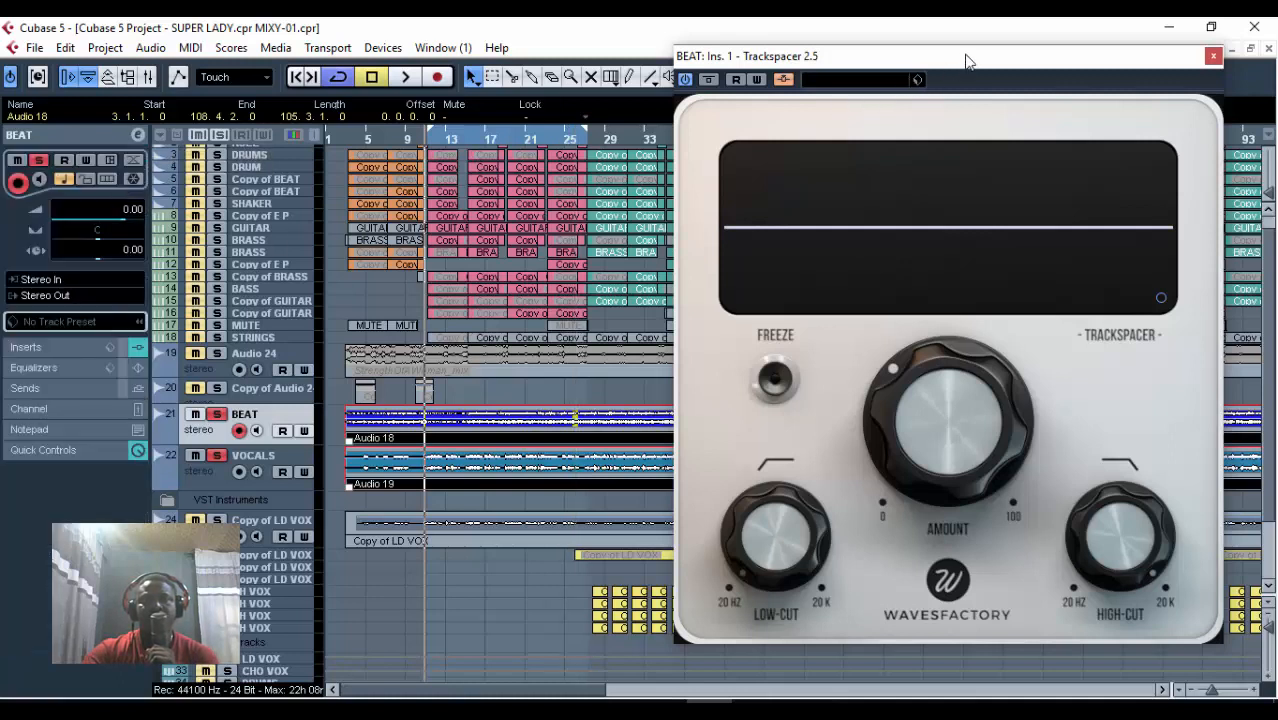
drag(966, 58, 994, 47)
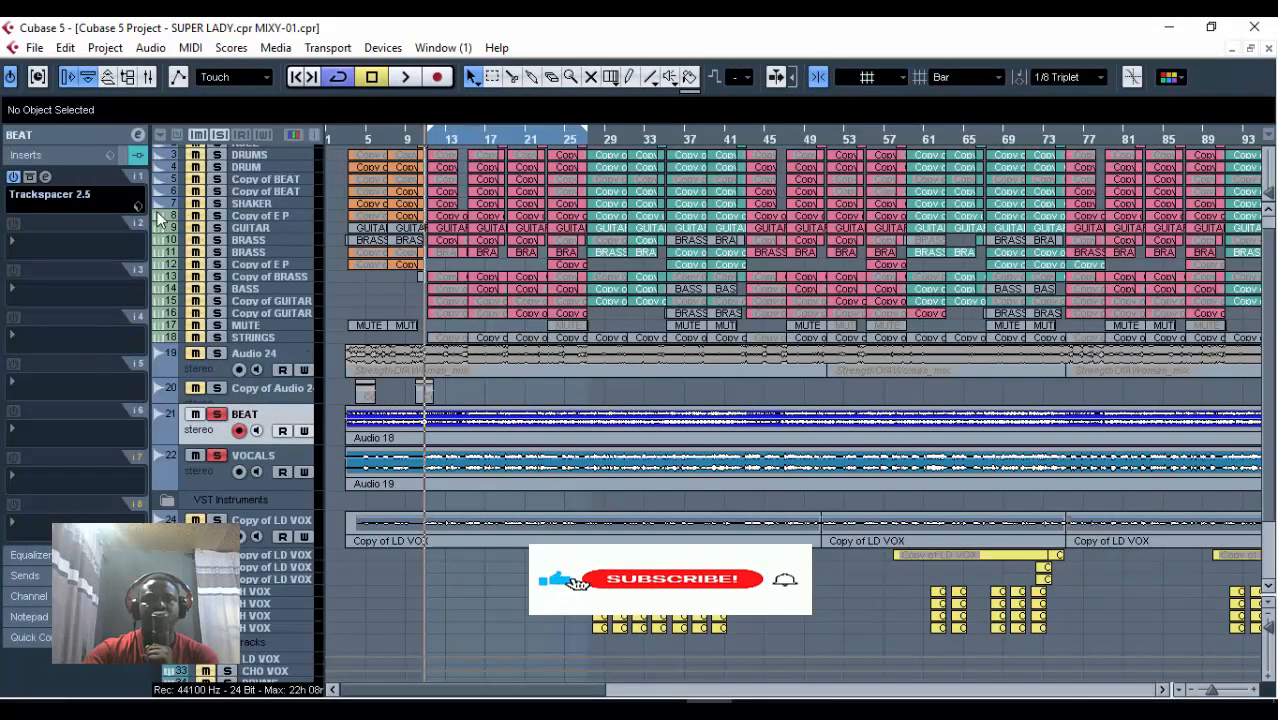
click(44, 177)
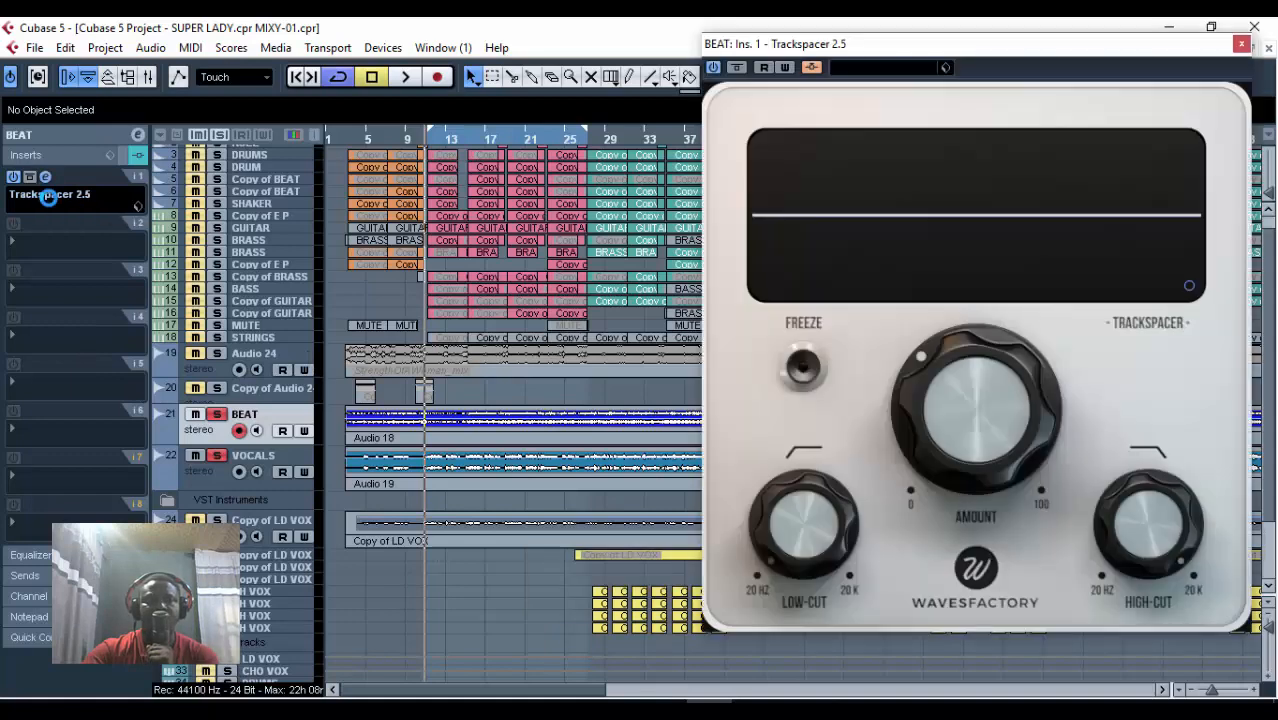
drag(962, 52, 650, 89)
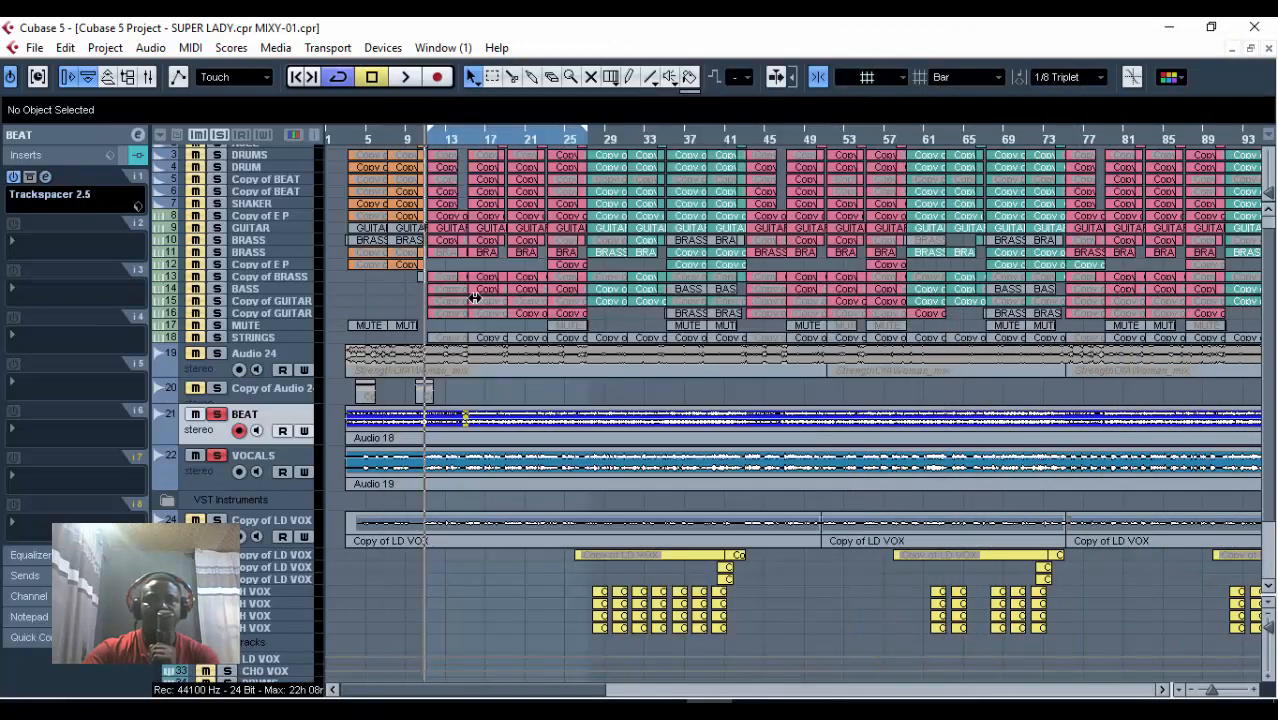
click(931, 81)
Inspect the first send's routing options in the VOCALS channel settings and open the Trackspacer it feeds.
click(293, 457)
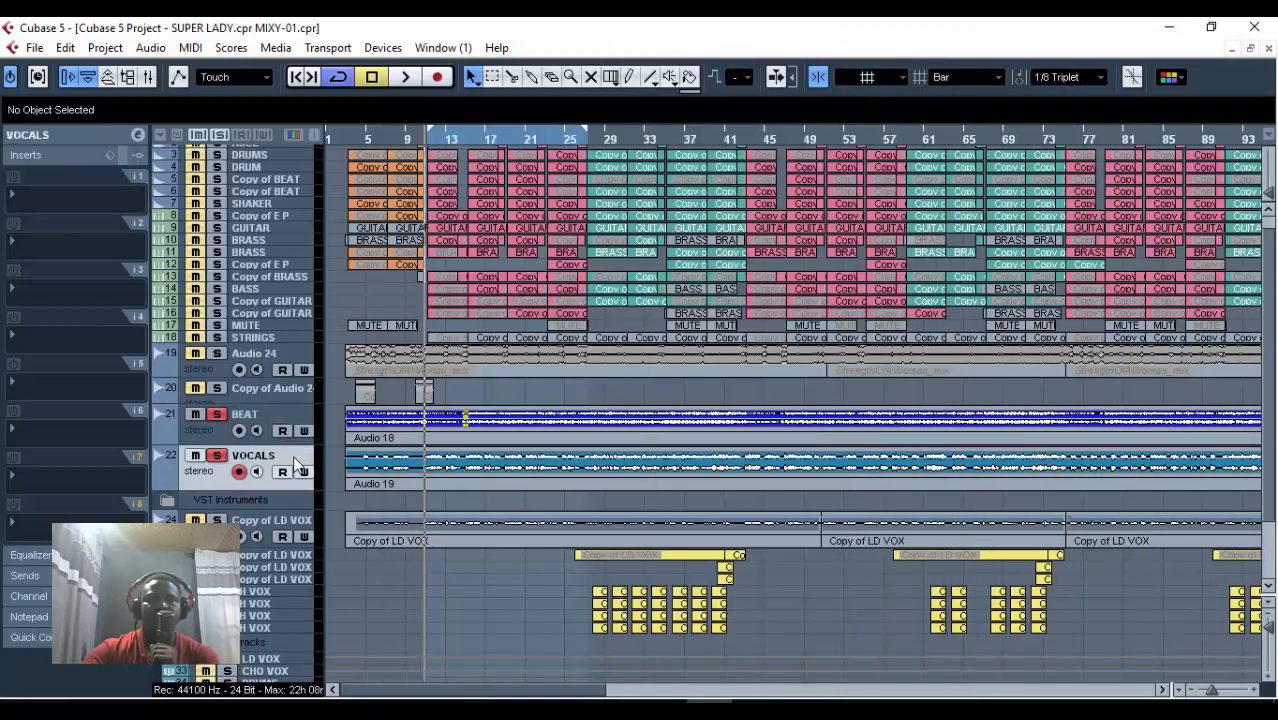
click(137, 134)
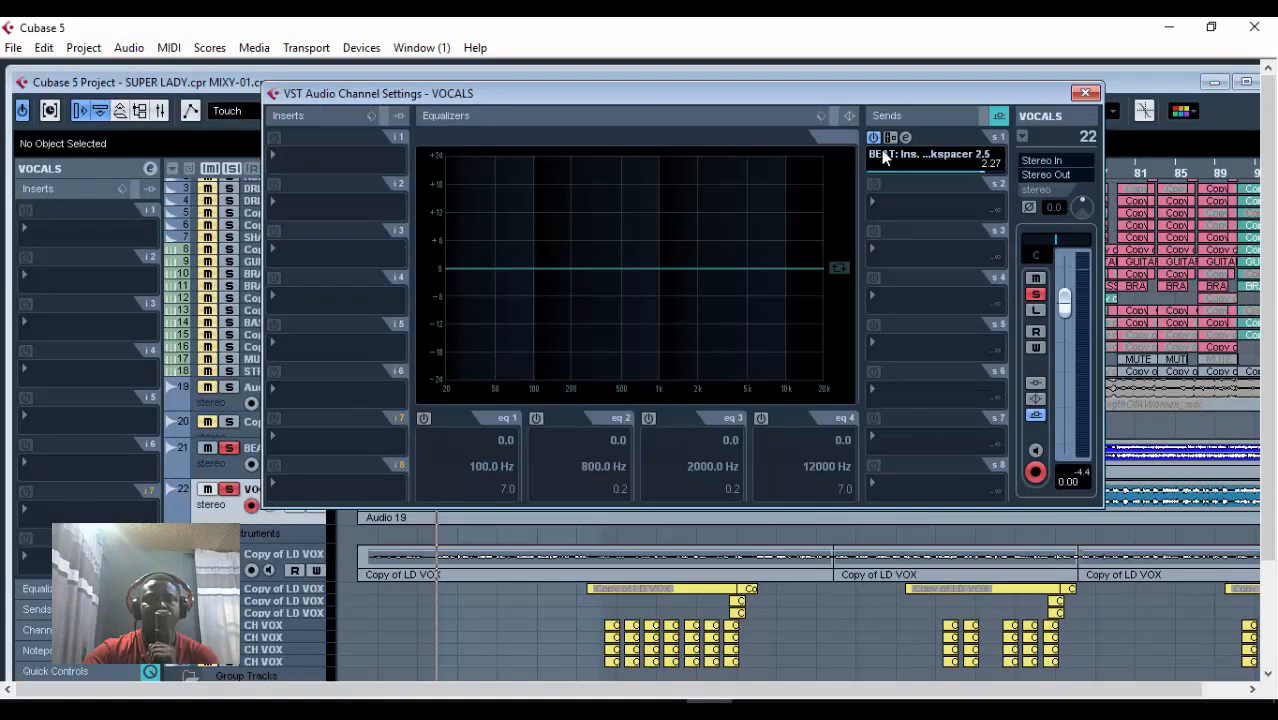
click(884, 158)
mouse_move(963, 314)
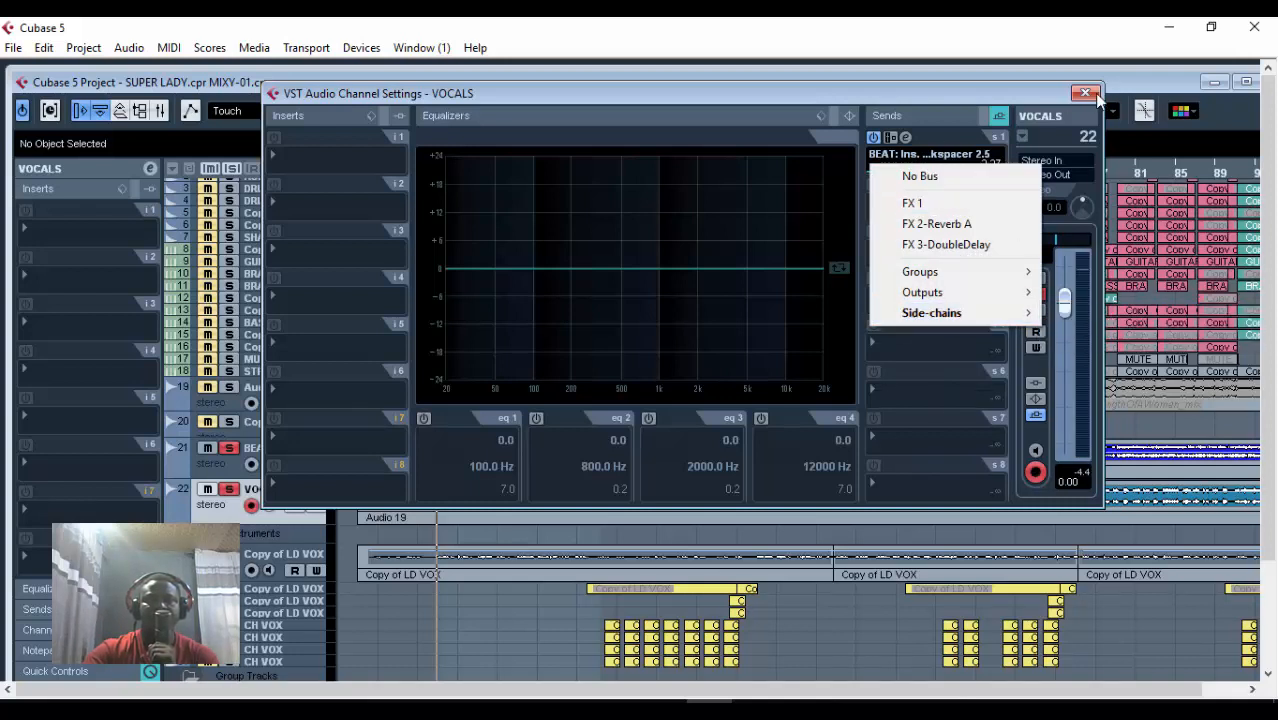
click(948, 99)
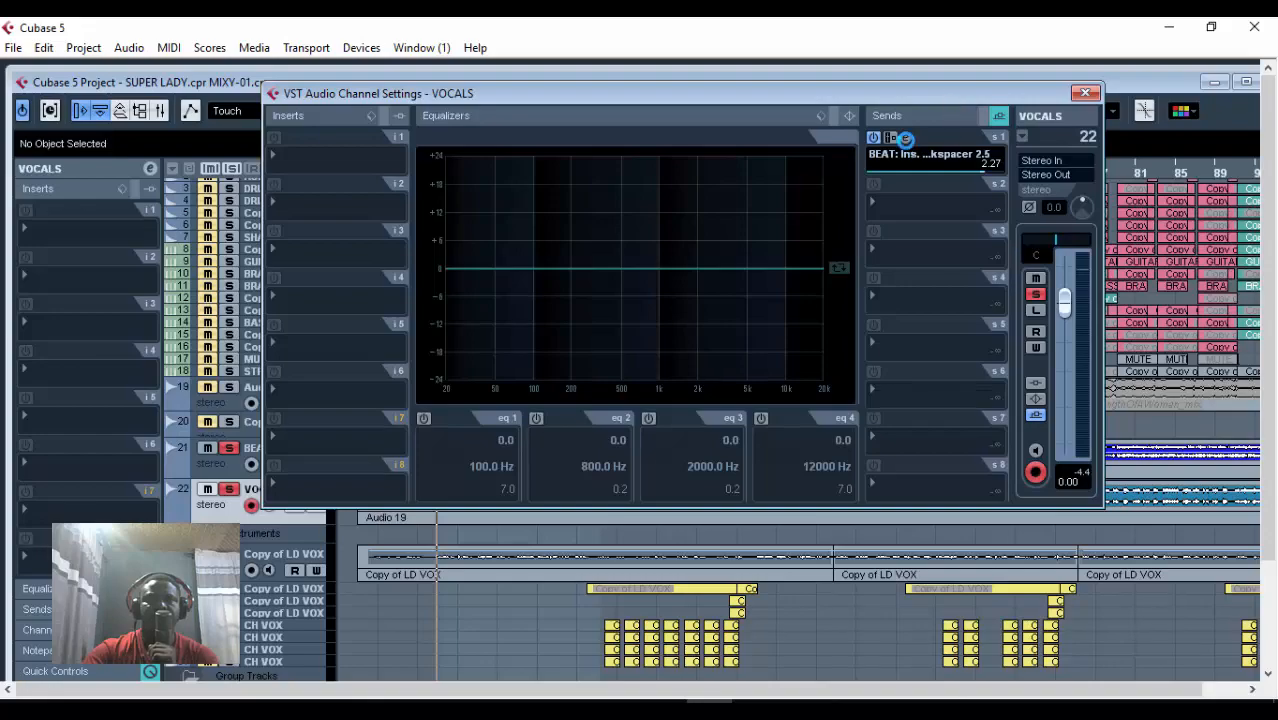
click(906, 138)
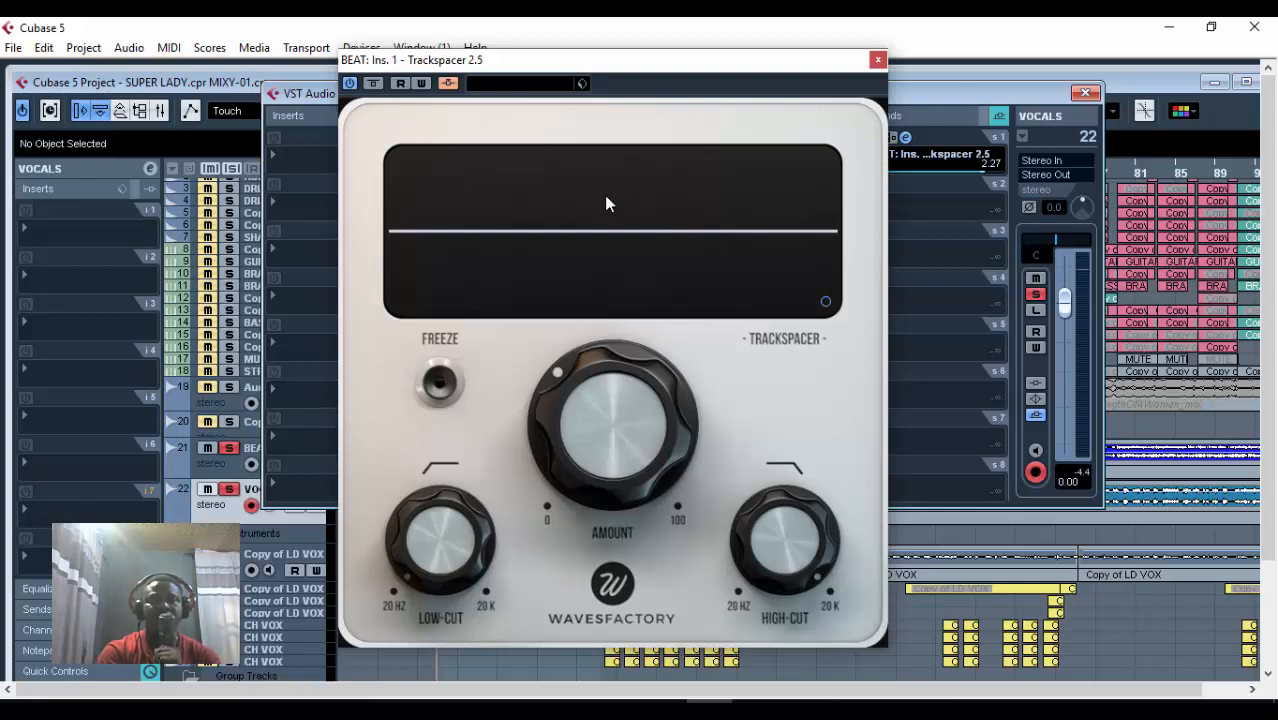
Play the project while trying Trackspacer's Amount at 54.5%, and stop playback.
key(space)
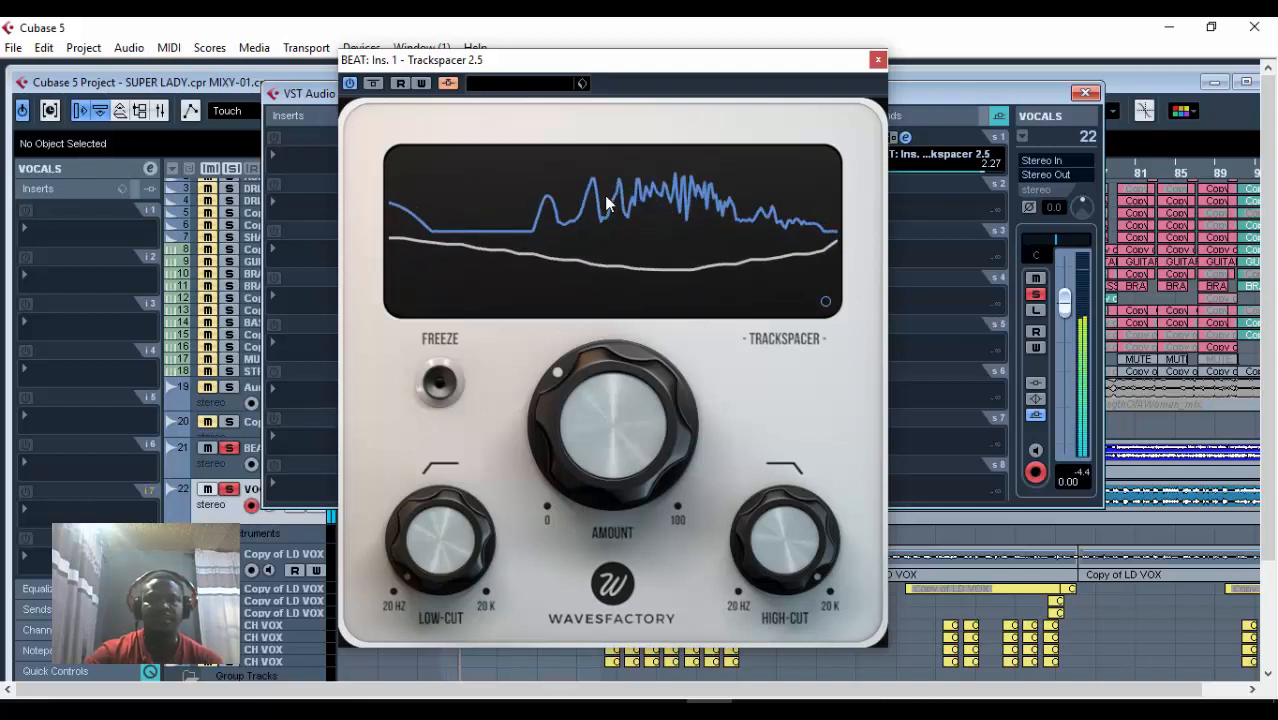
drag(645, 440, 620, 378)
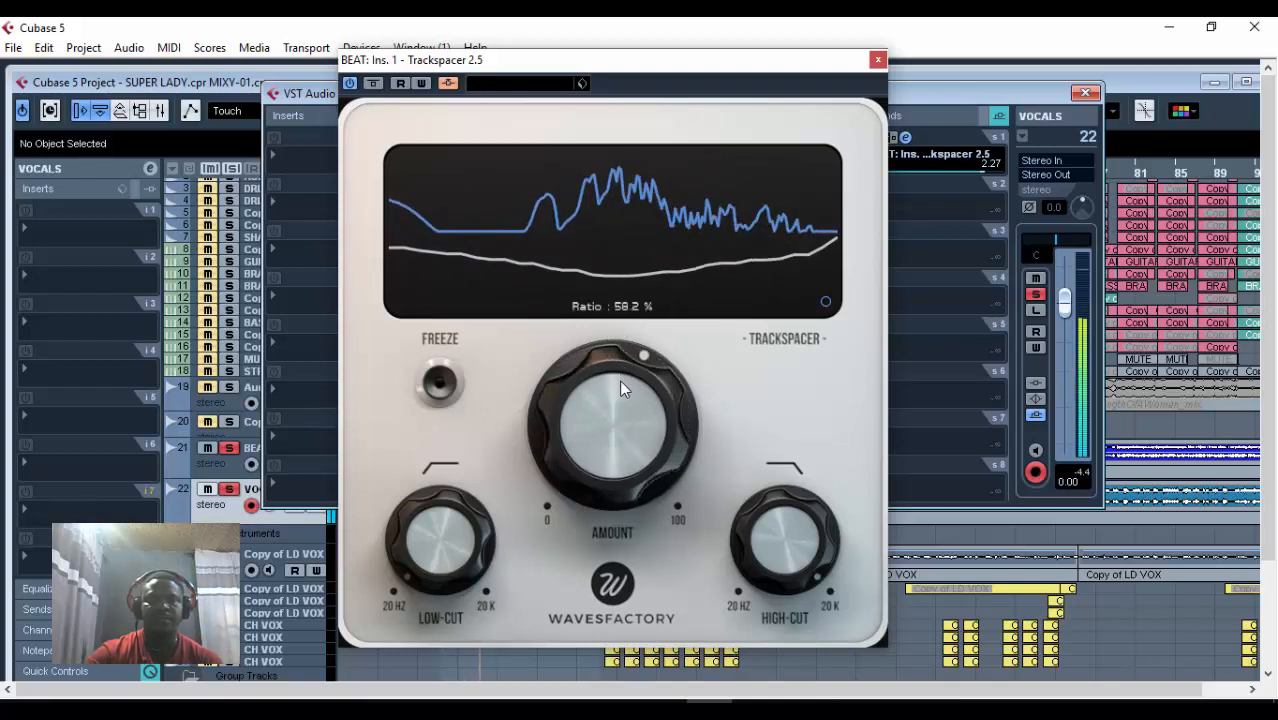
drag(620, 387, 628, 420)
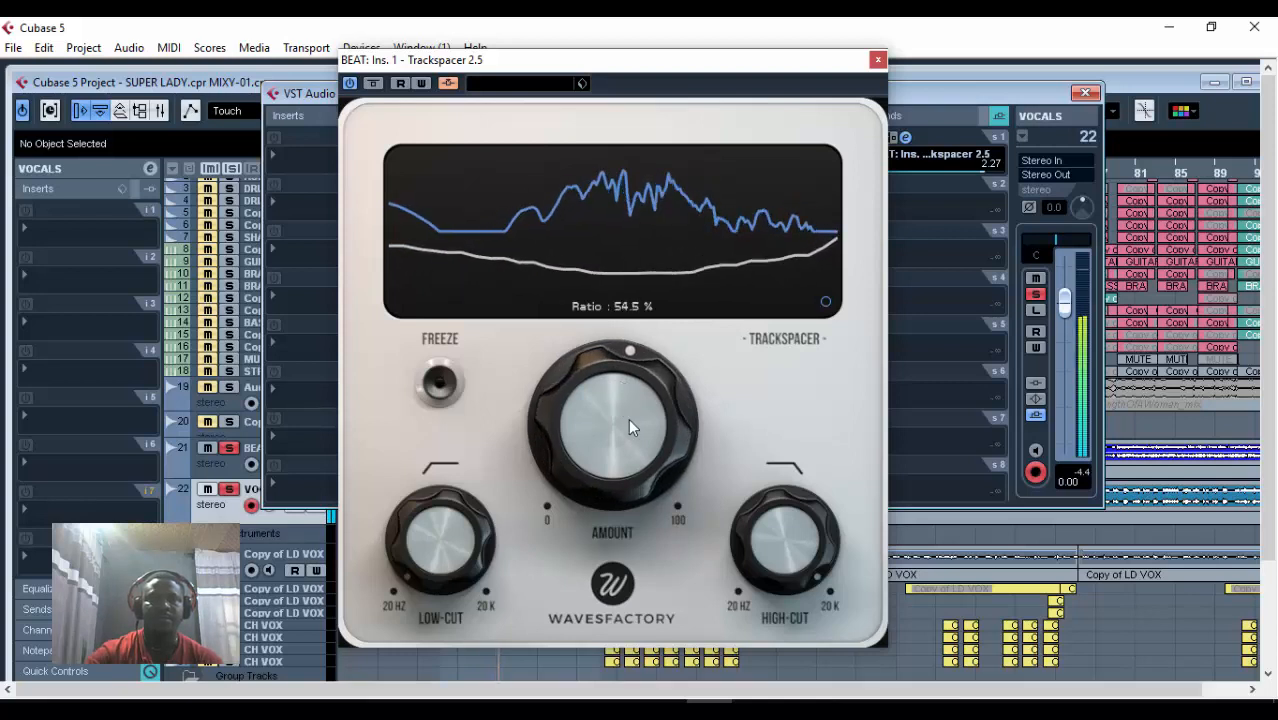
key(space)
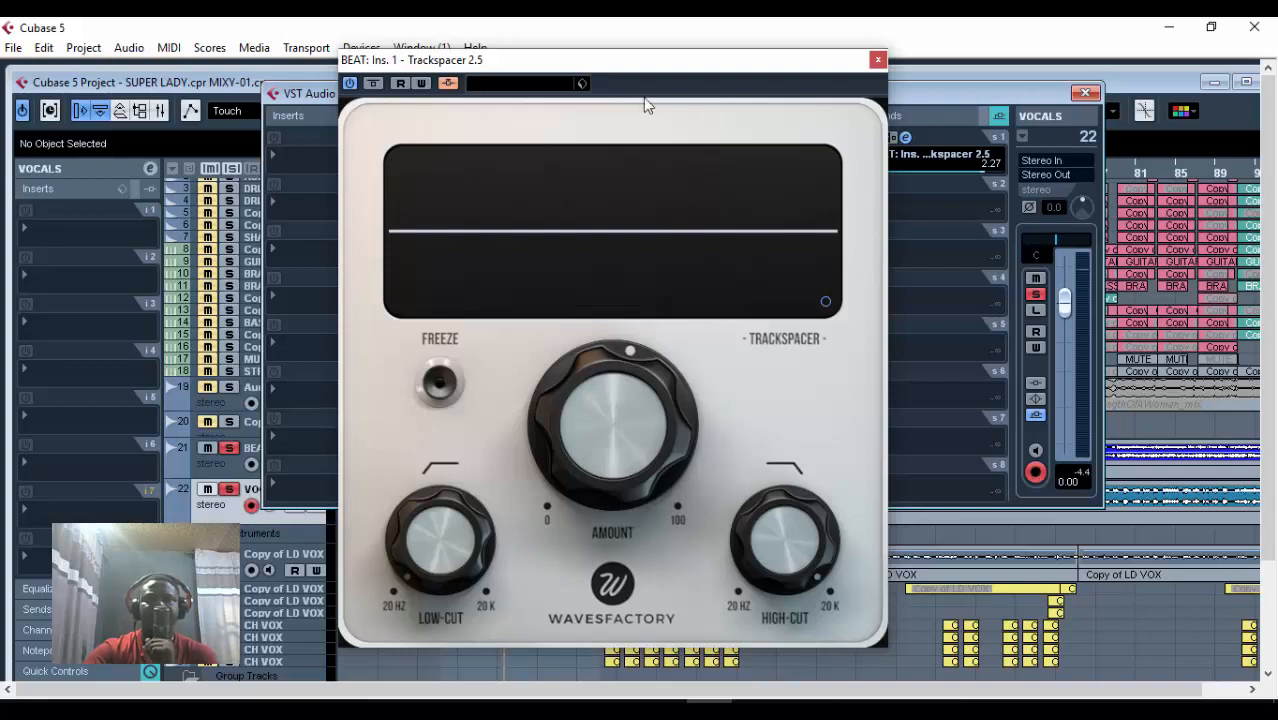
In Trackspacer's Advanced Panel, turn Pan fully left and switch processing to M/S, then return to the spectrum display.
mouse_move(627, 384)
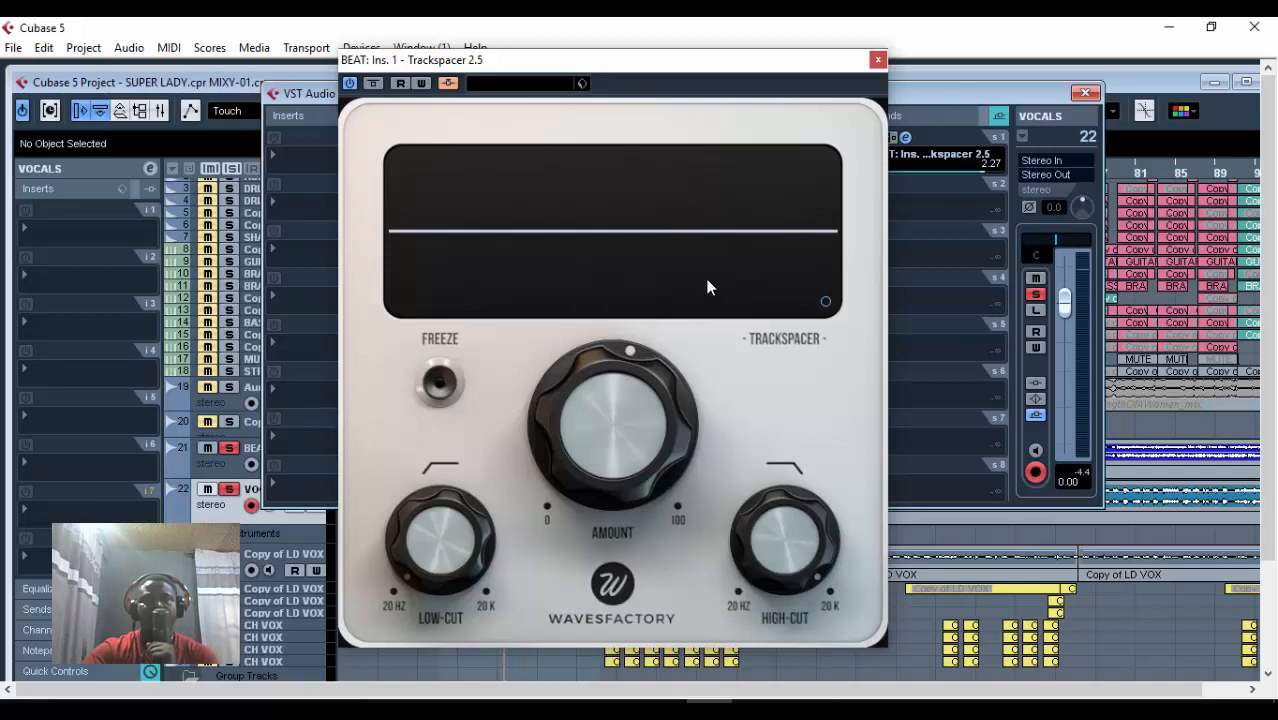
click(826, 302)
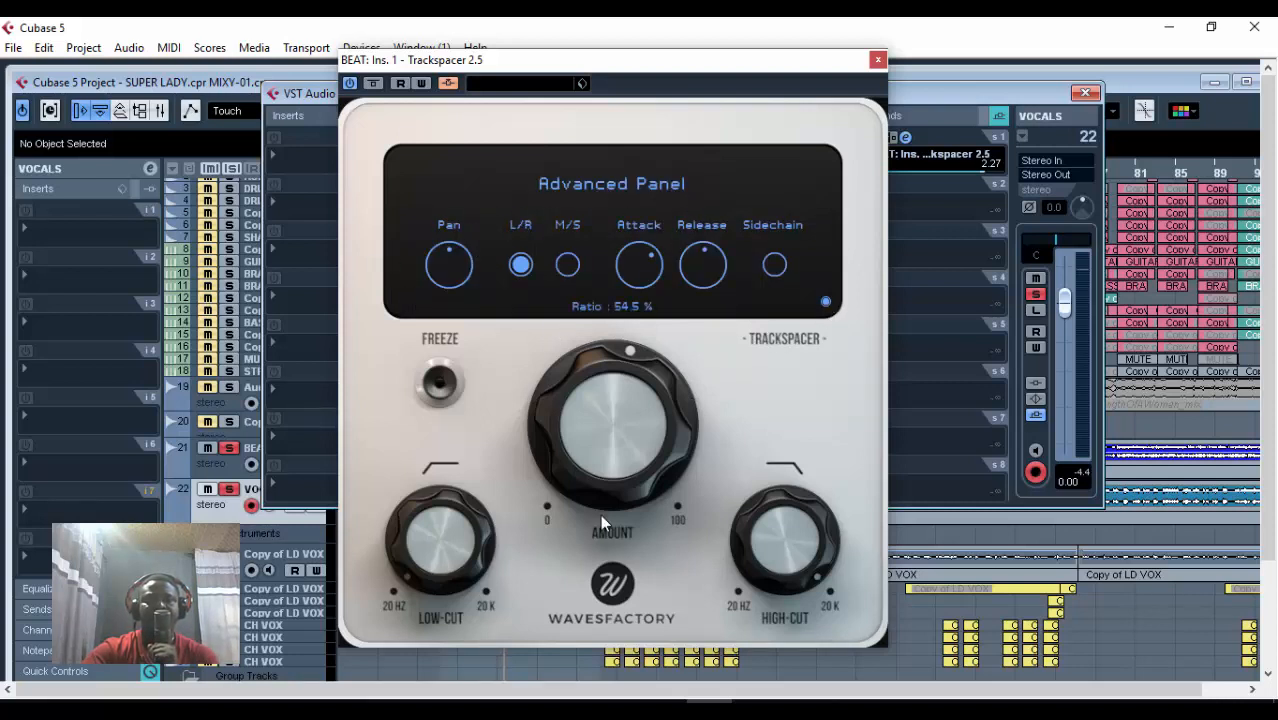
mouse_move(455, 265)
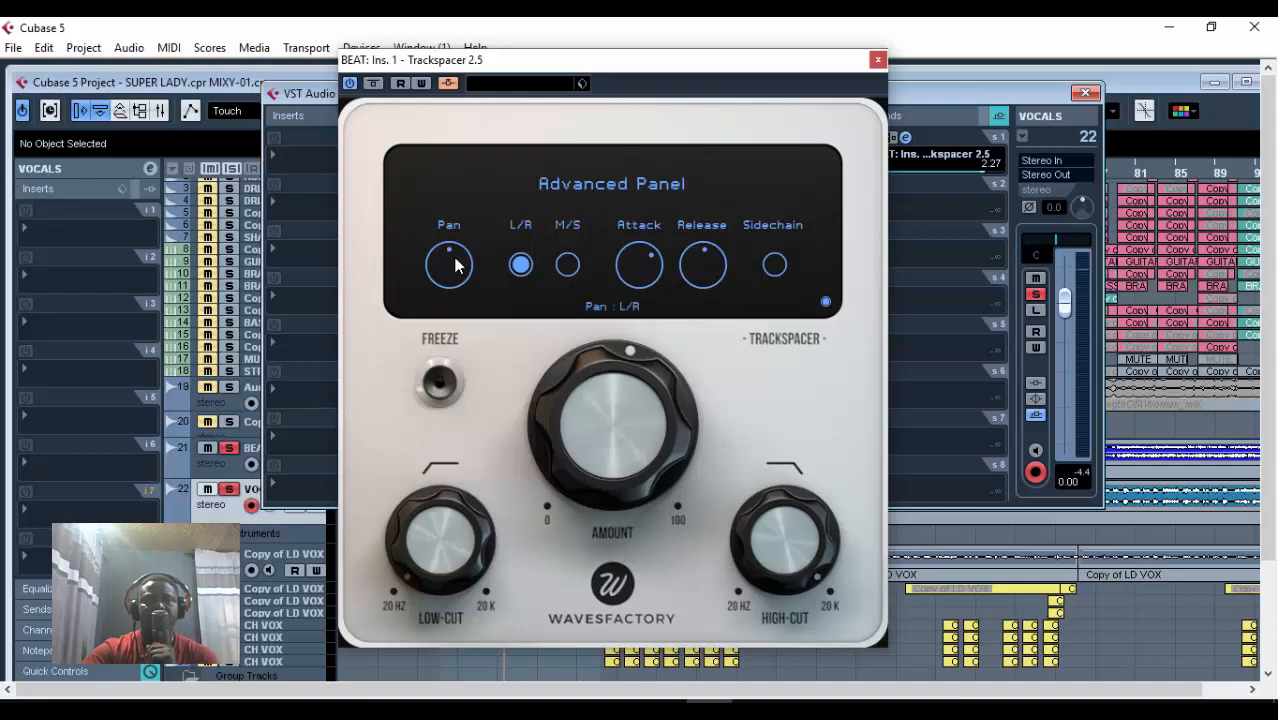
drag(455, 265, 458, 287)
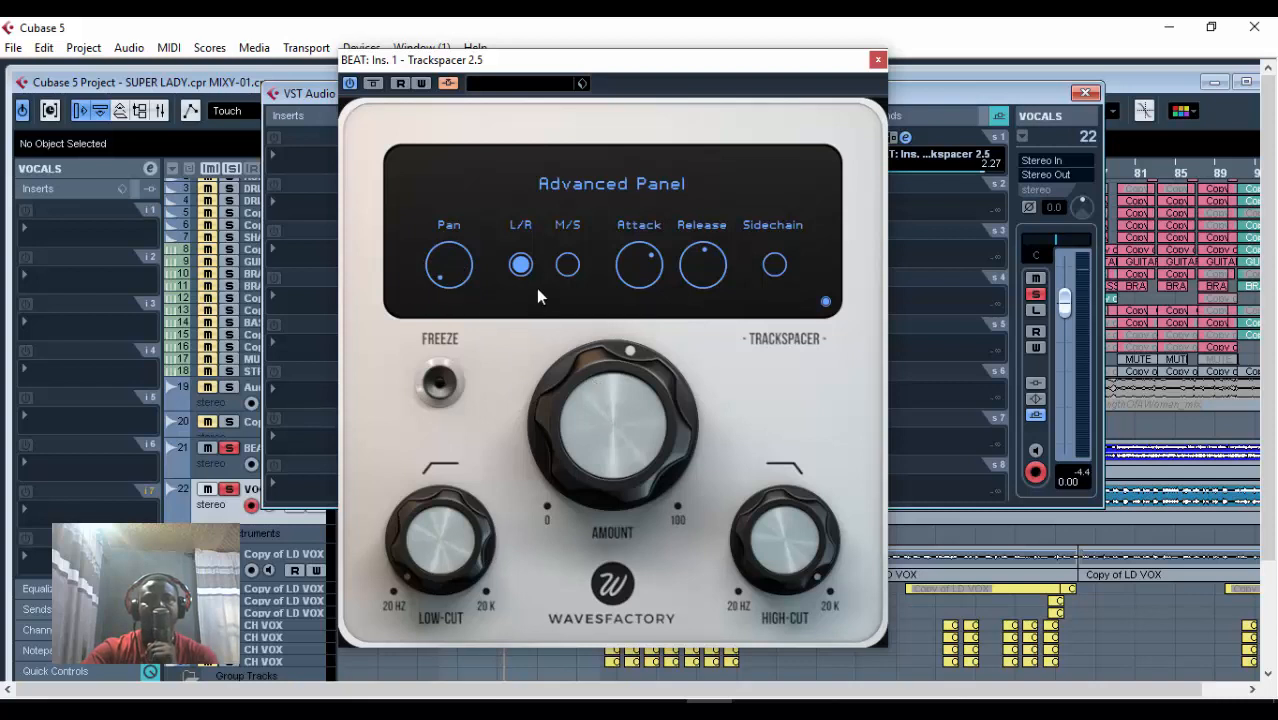
click(564, 268)
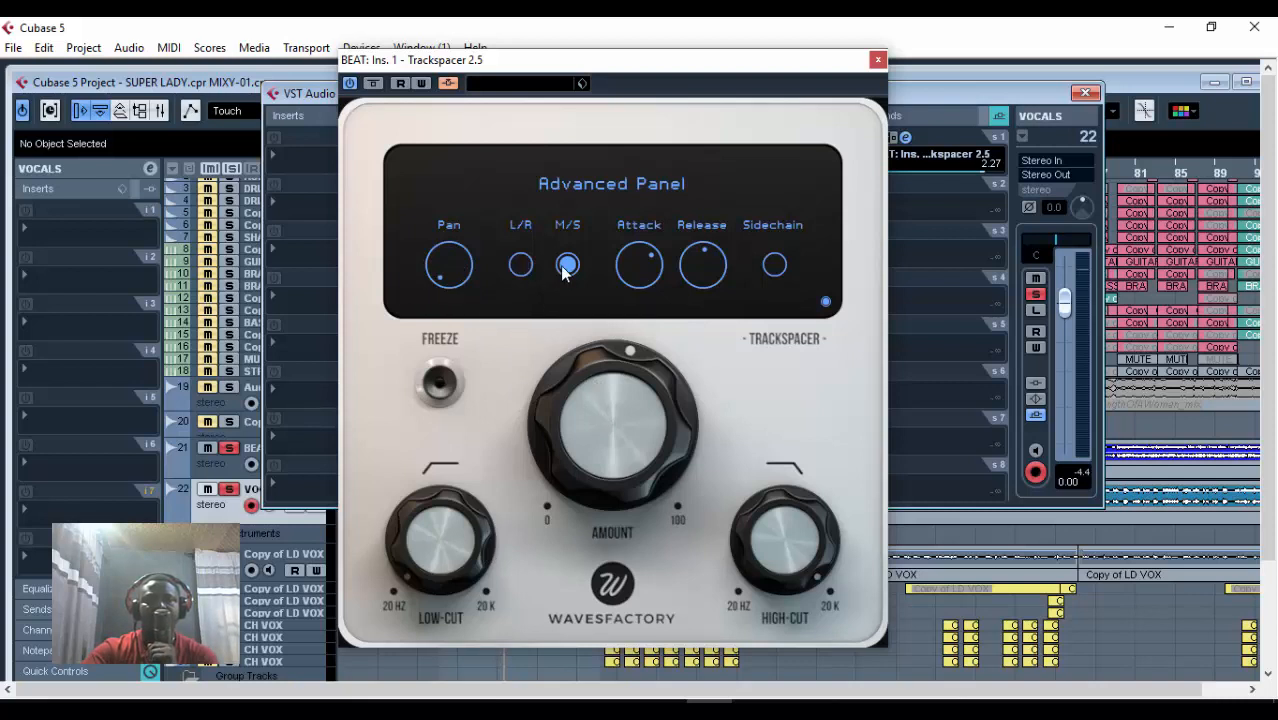
click(825, 302)
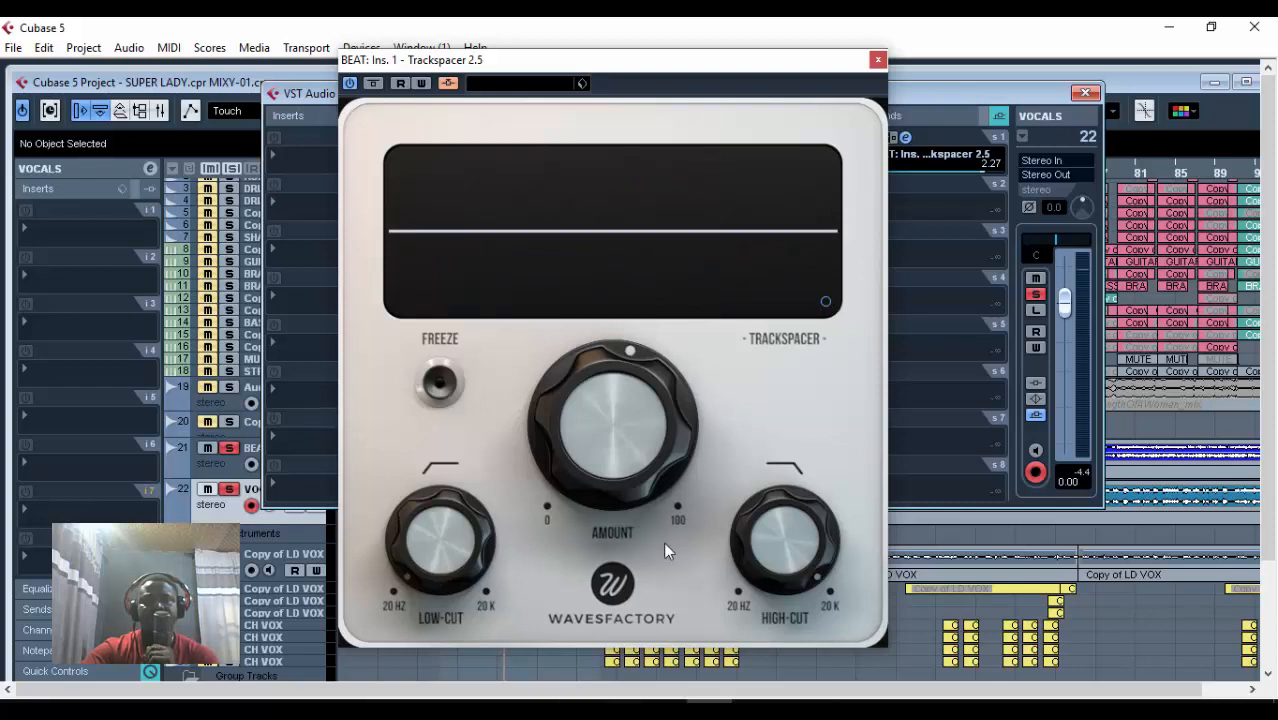
Lower Trackspacer's Amount to 4.3% while auditioning the beat against the vocals.
mouse_move(640, 450)
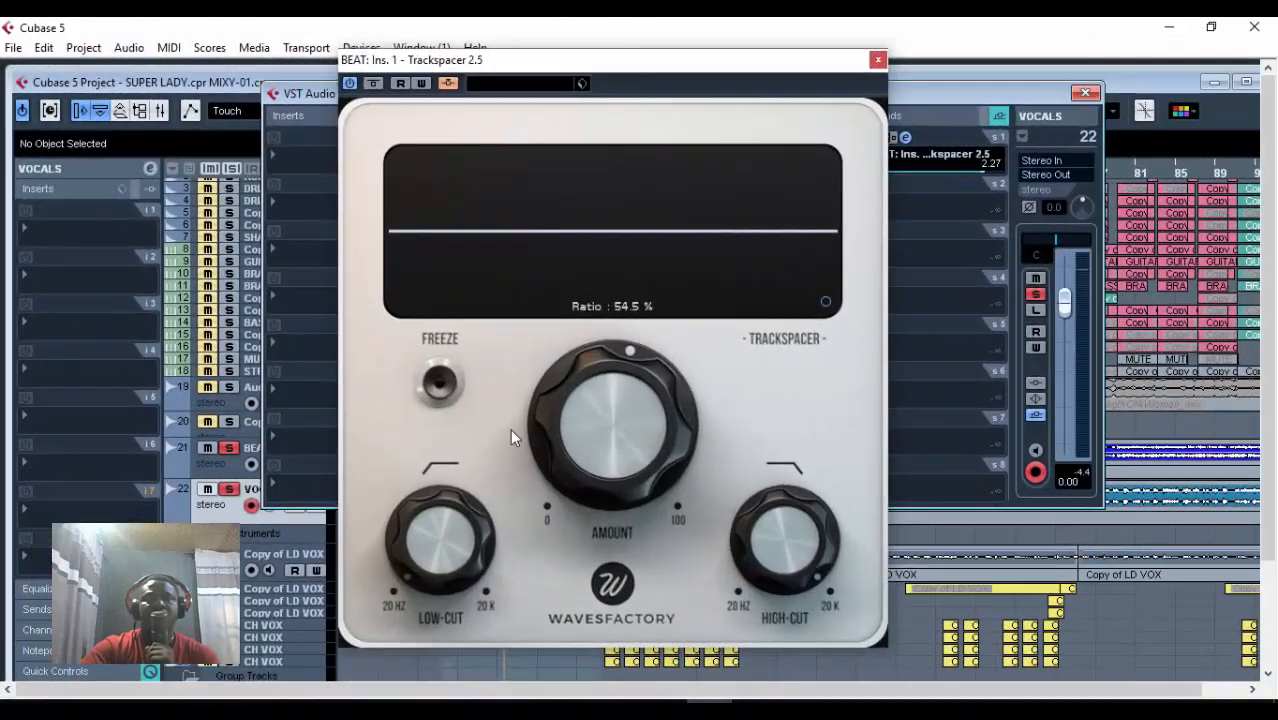
mouse_move(493, 562)
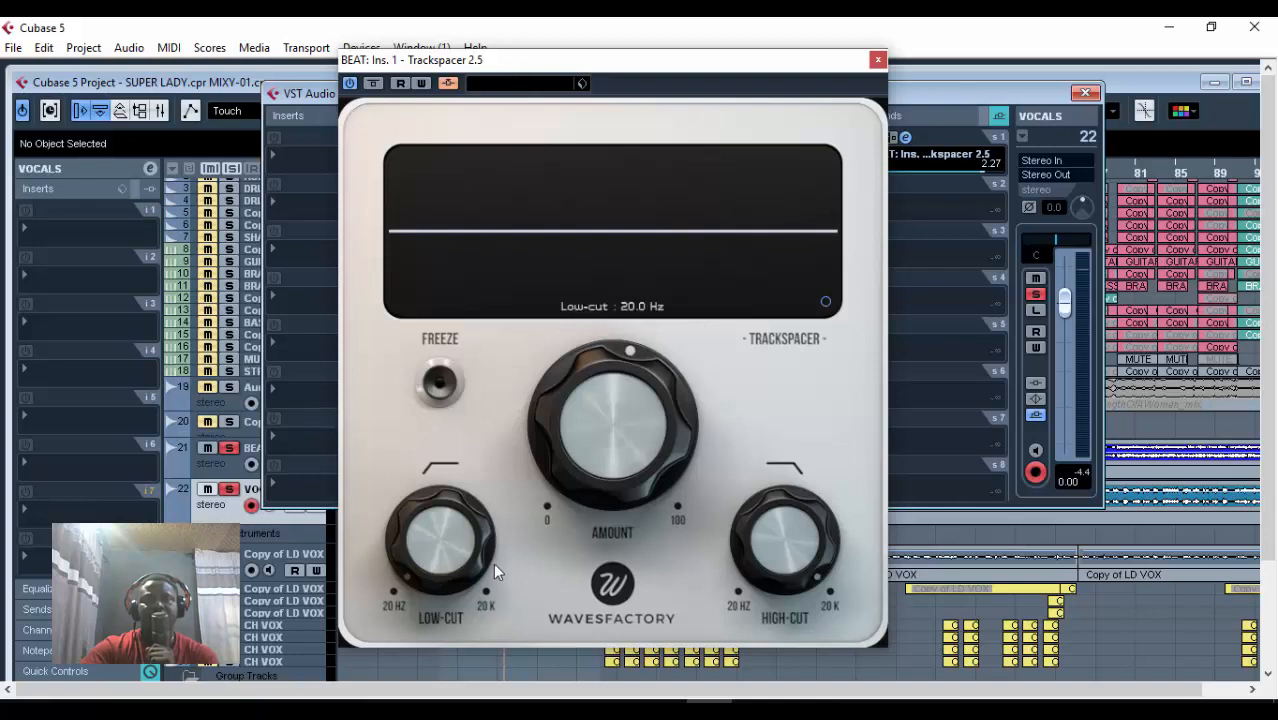
key(space)
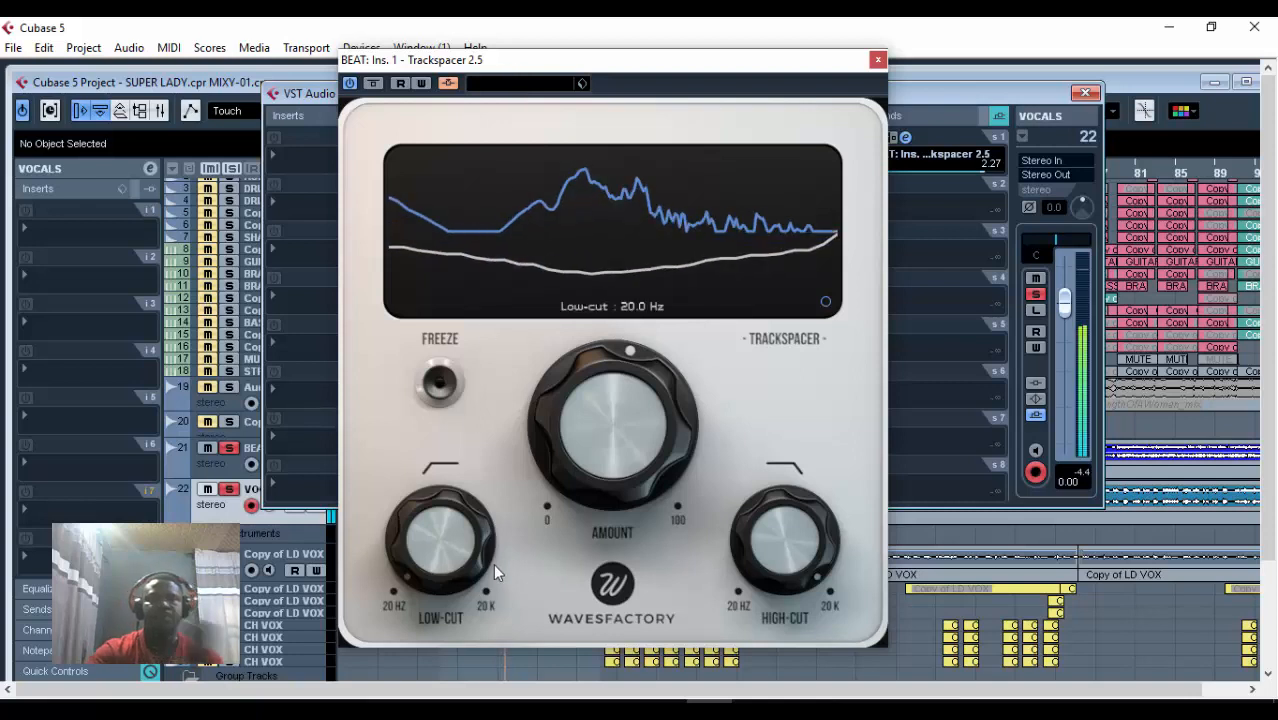
drag(612, 433, 652, 485)
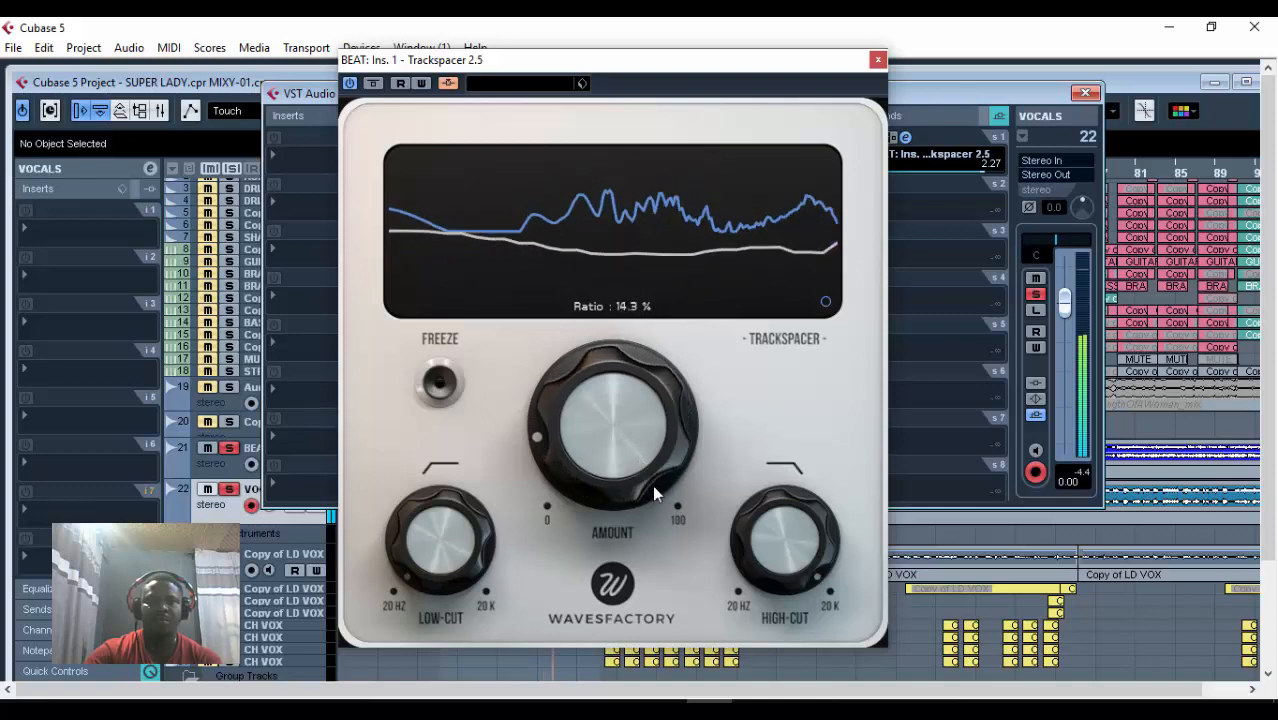
drag(630, 421, 634, 438)
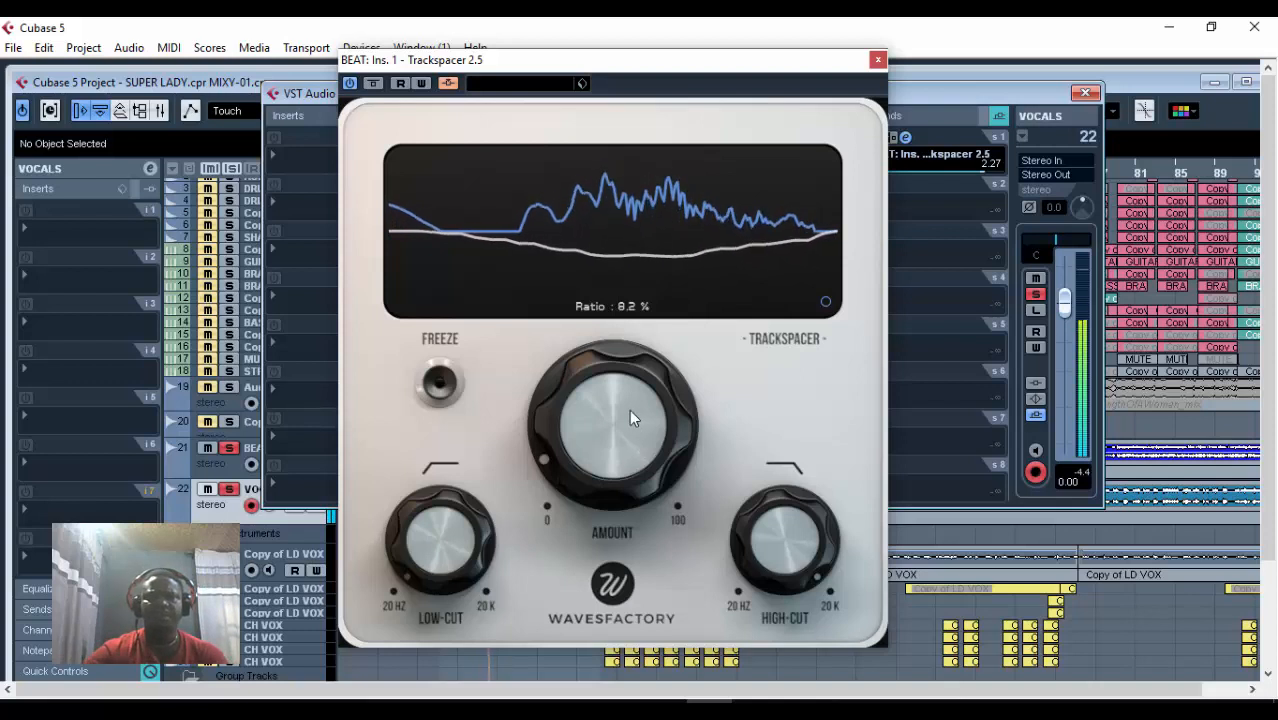
drag(620, 413, 632, 455)
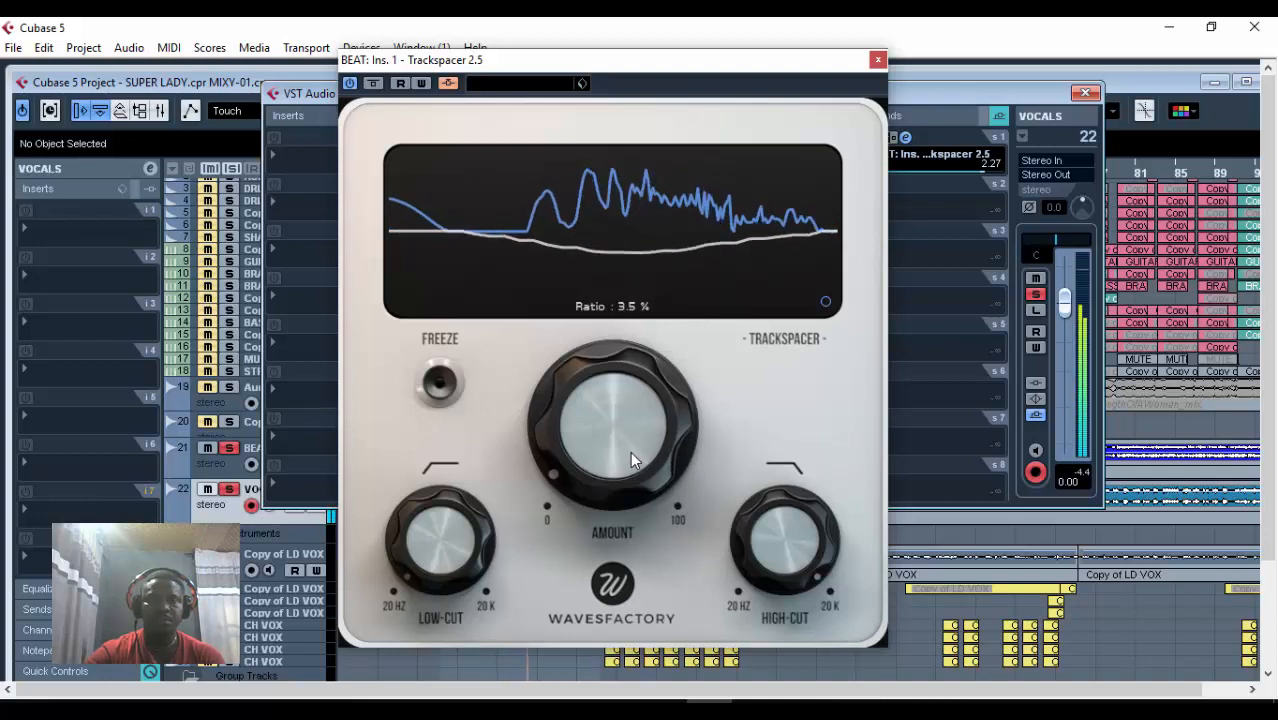
drag(631, 447, 623, 444)
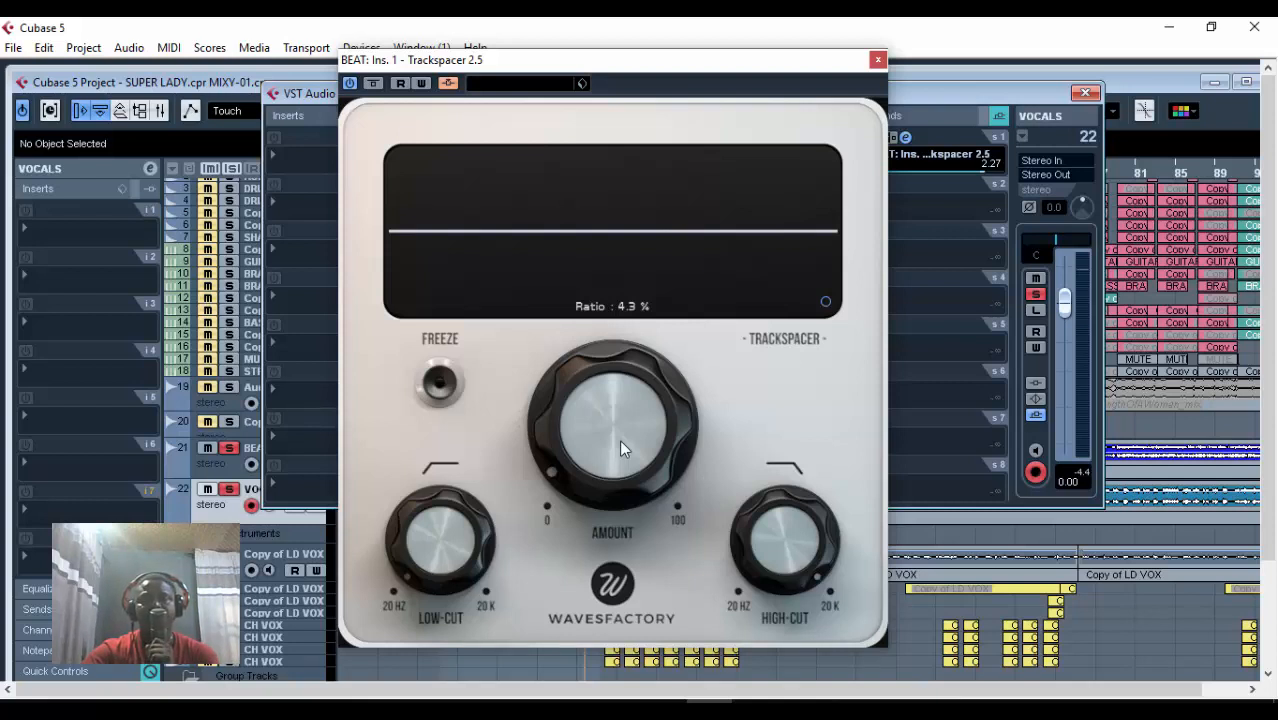
Play the project while raising Trackspacer's Low-cut, and settle it at 240.45 Hz with playback stopped.
mouse_move(458, 536)
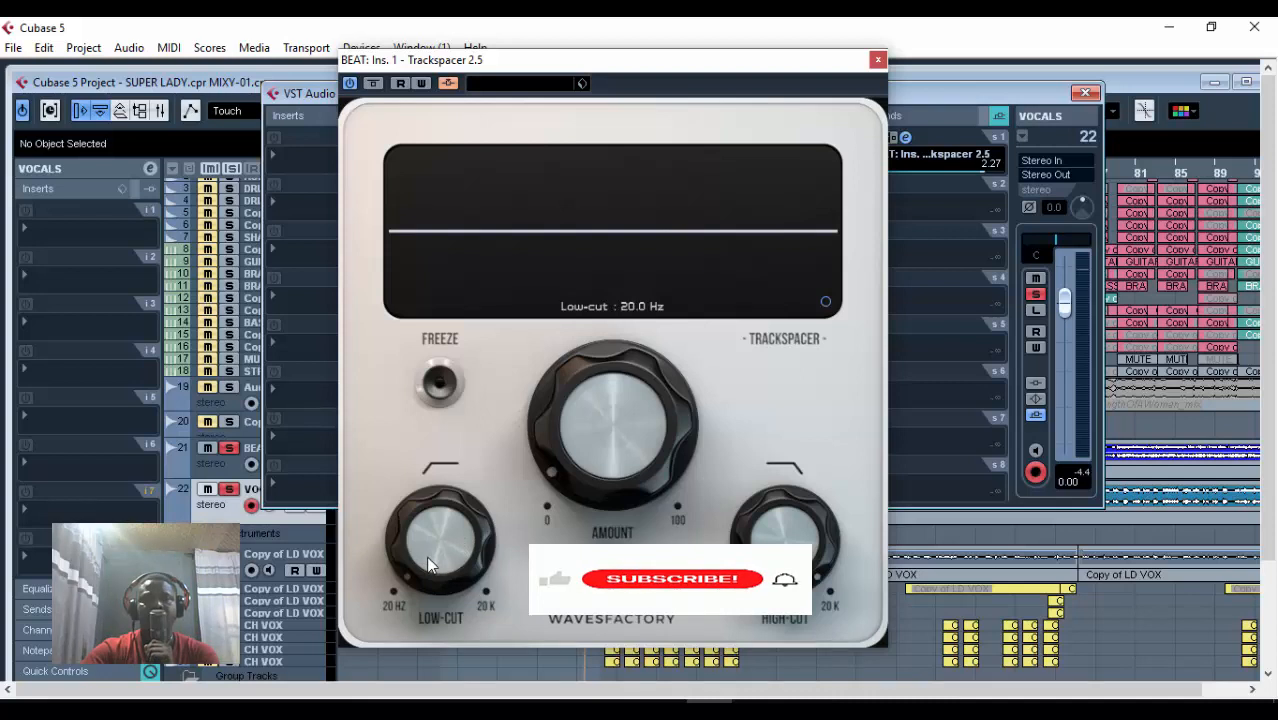
mouse_move(812, 560)
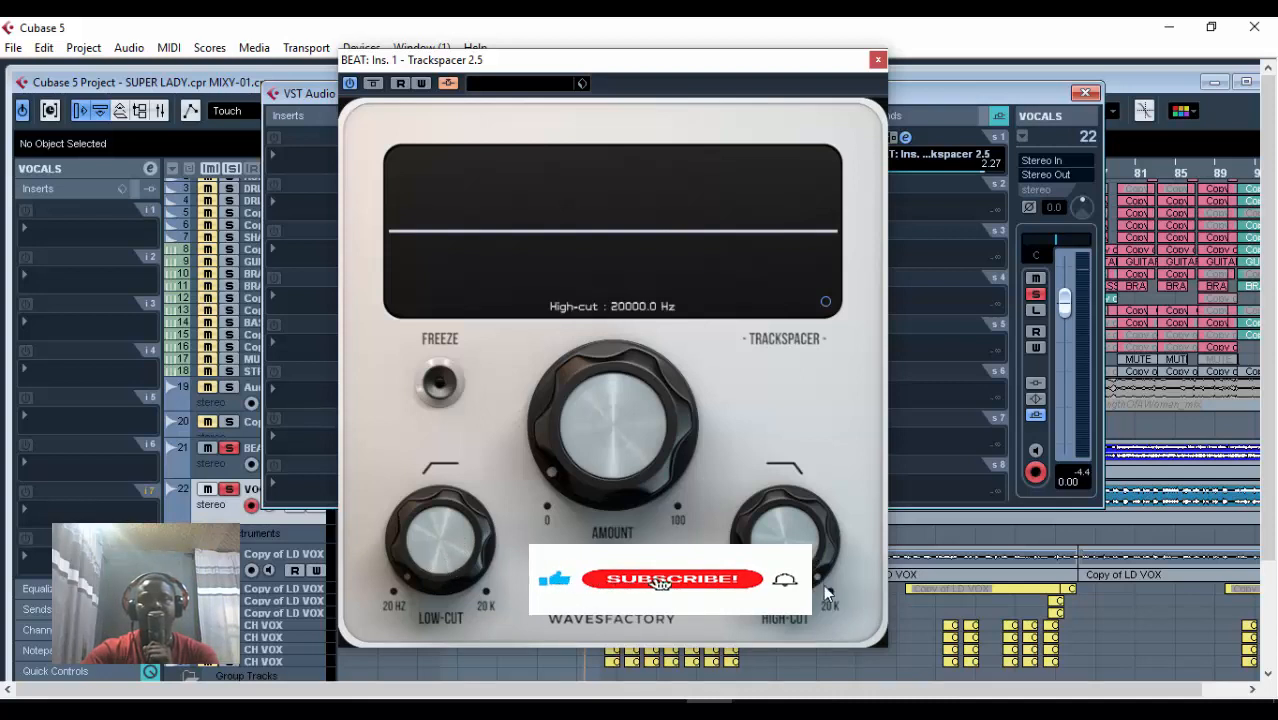
click(434, 534)
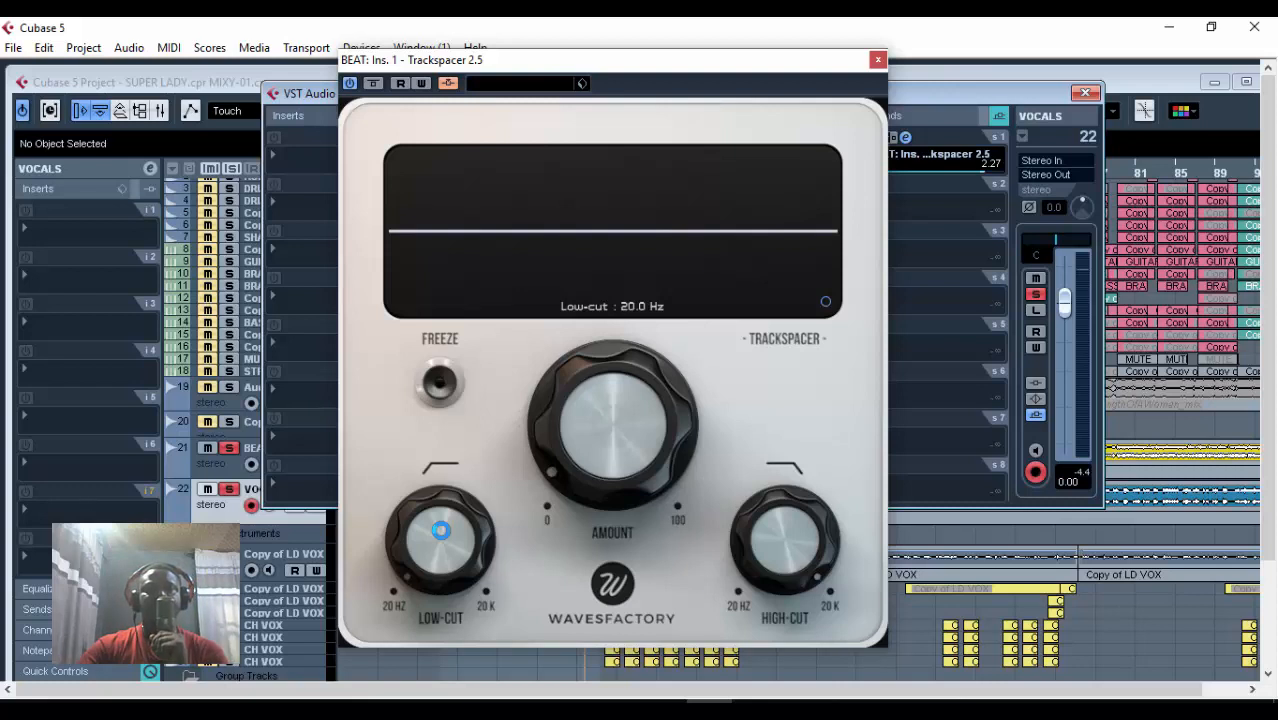
mouse_move(567, 427)
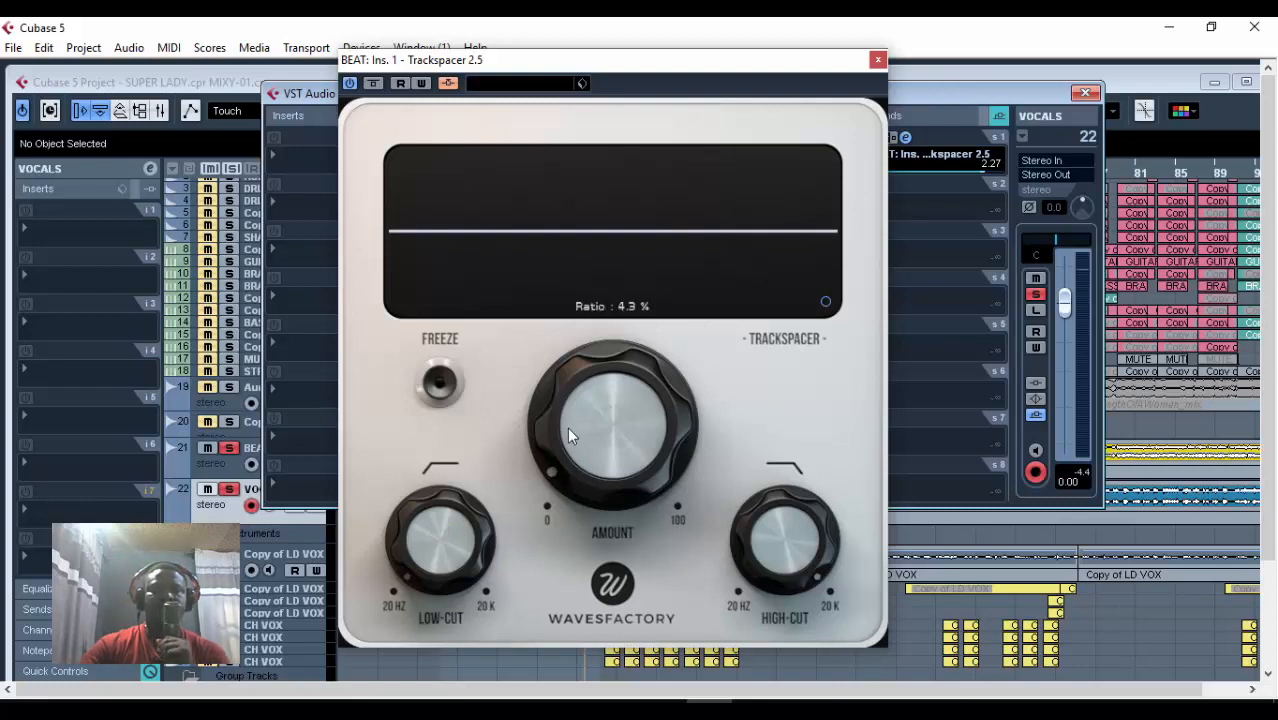
key(space)
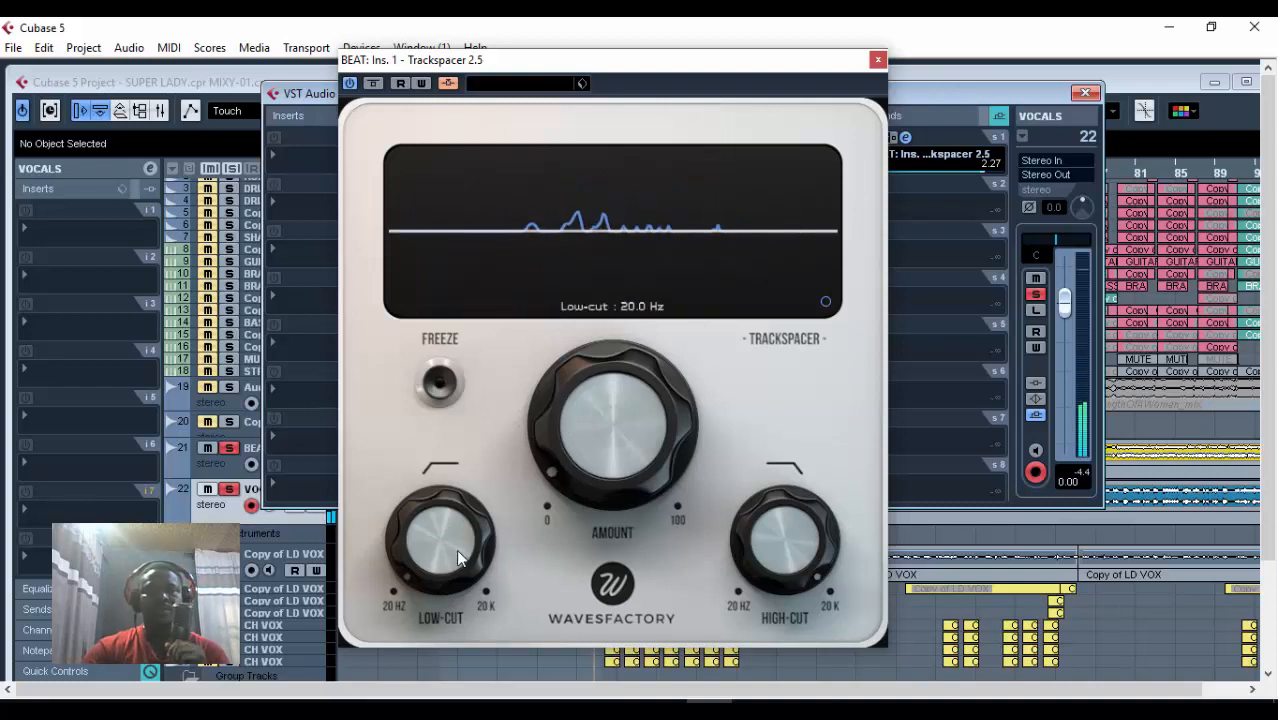
drag(456, 549, 428, 457)
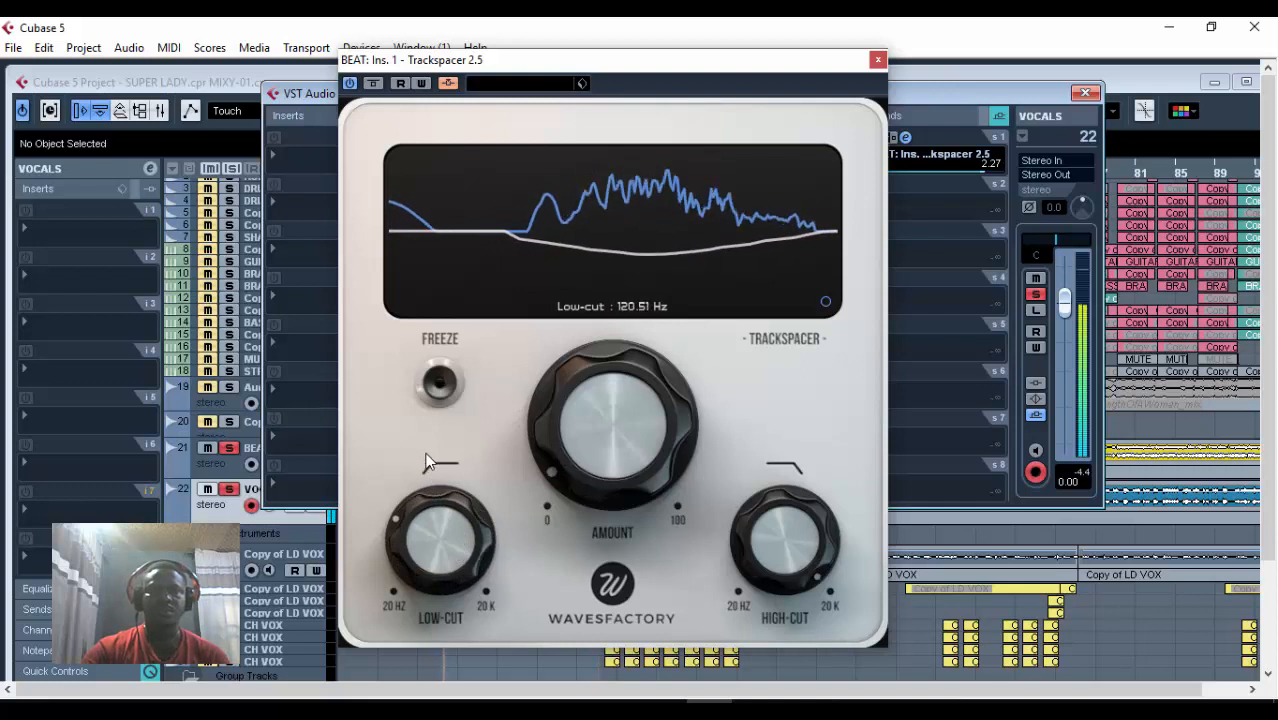
drag(442, 548, 421, 508)
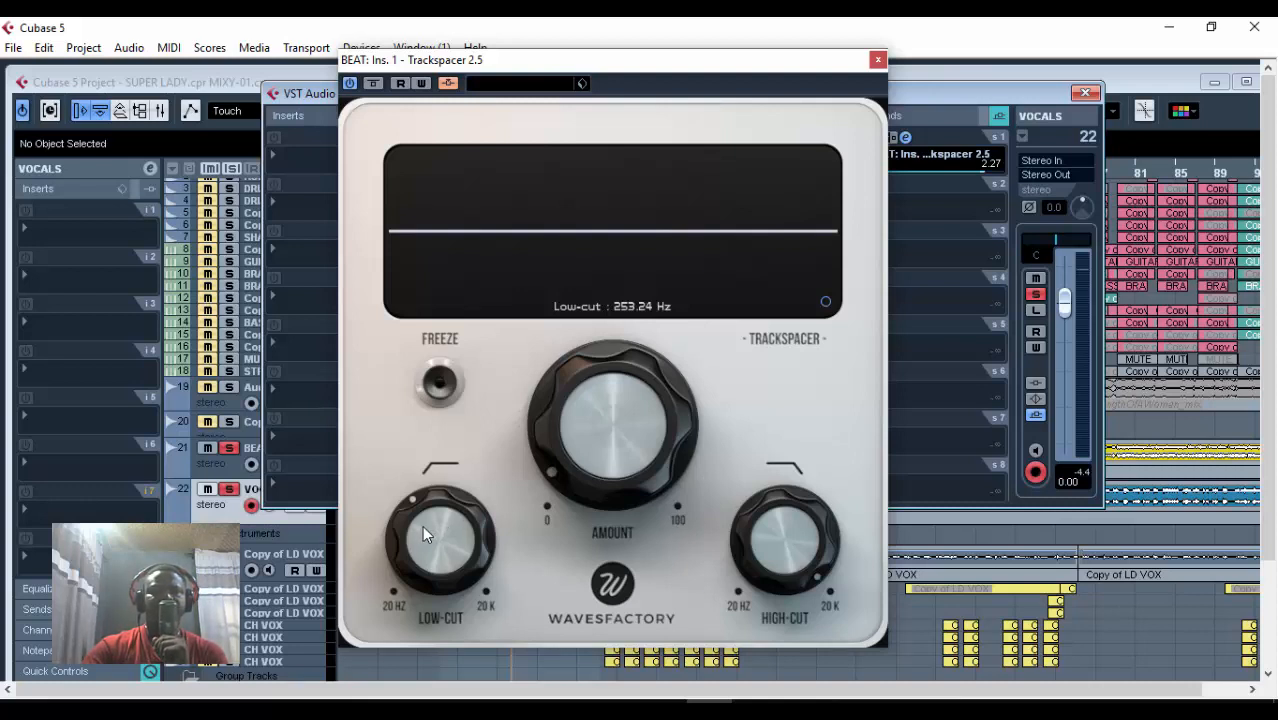
drag(422, 525, 422, 528)
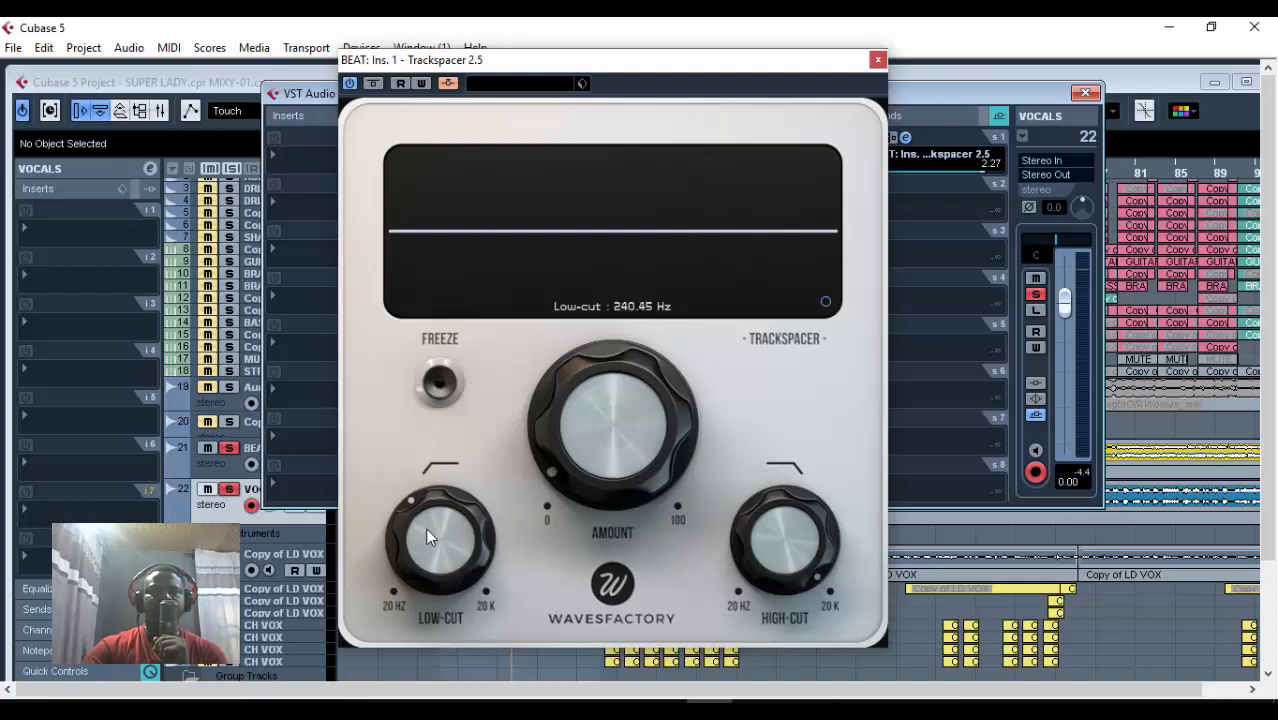
Lower Trackspacer's High-cut slightly below its 20 kHz maximum.
mouse_move(459, 552)
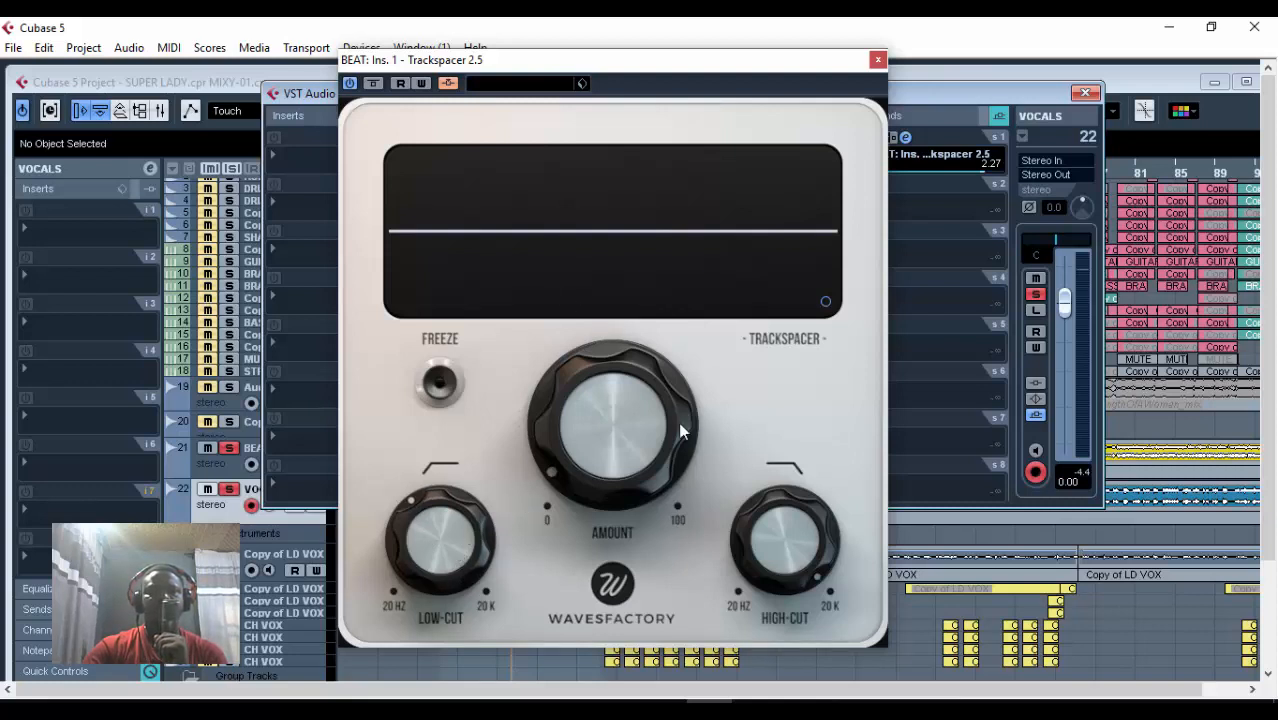
mouse_move(470, 515)
mouse_move(526, 480)
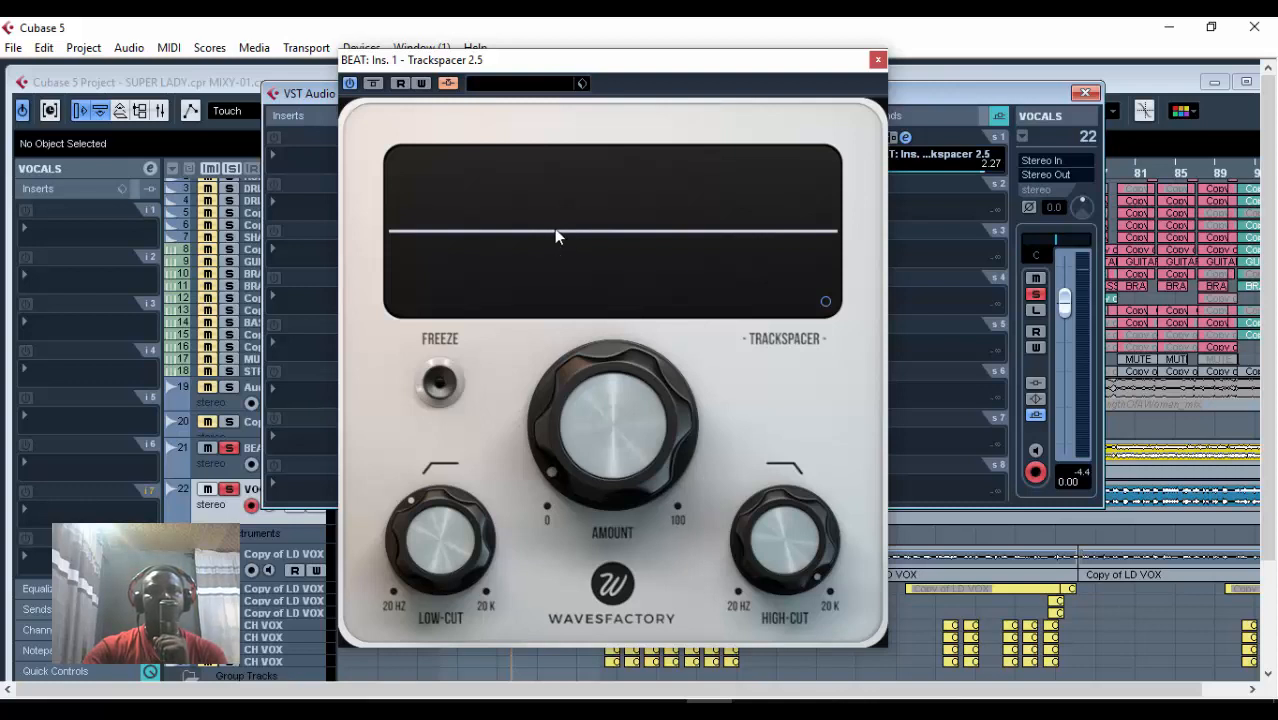
mouse_move(762, 527)
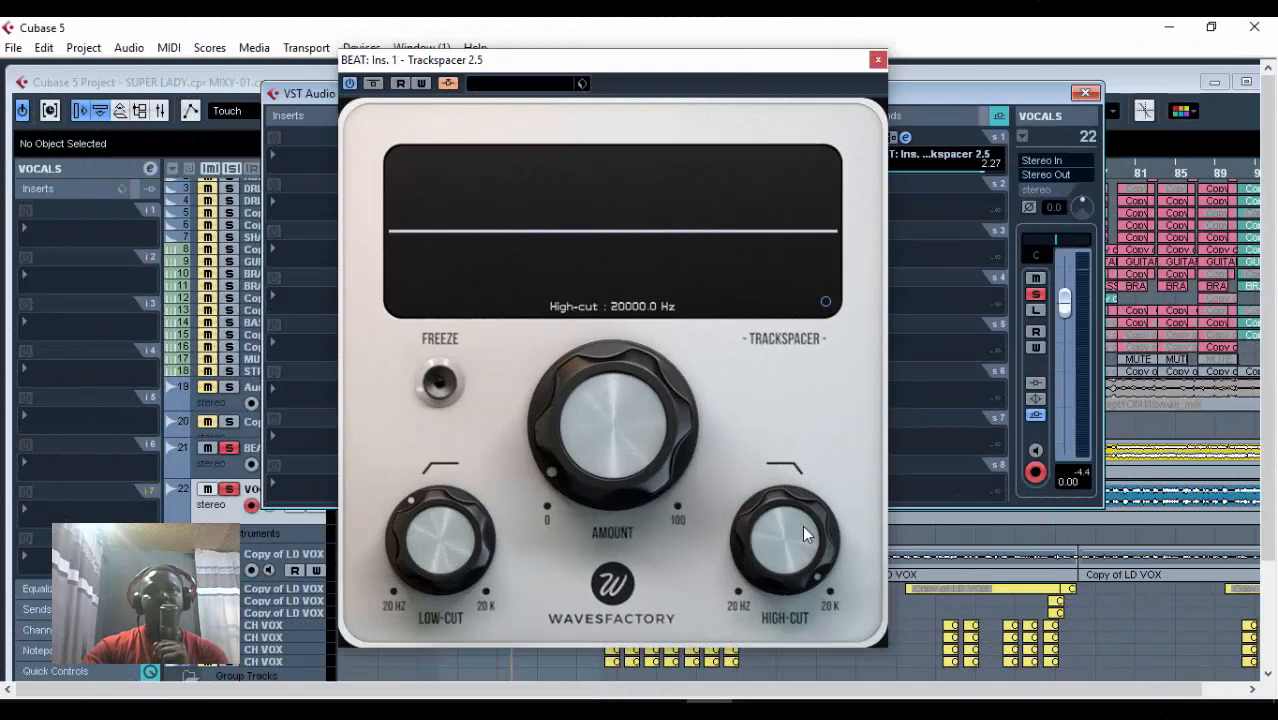
drag(802, 525, 804, 571)
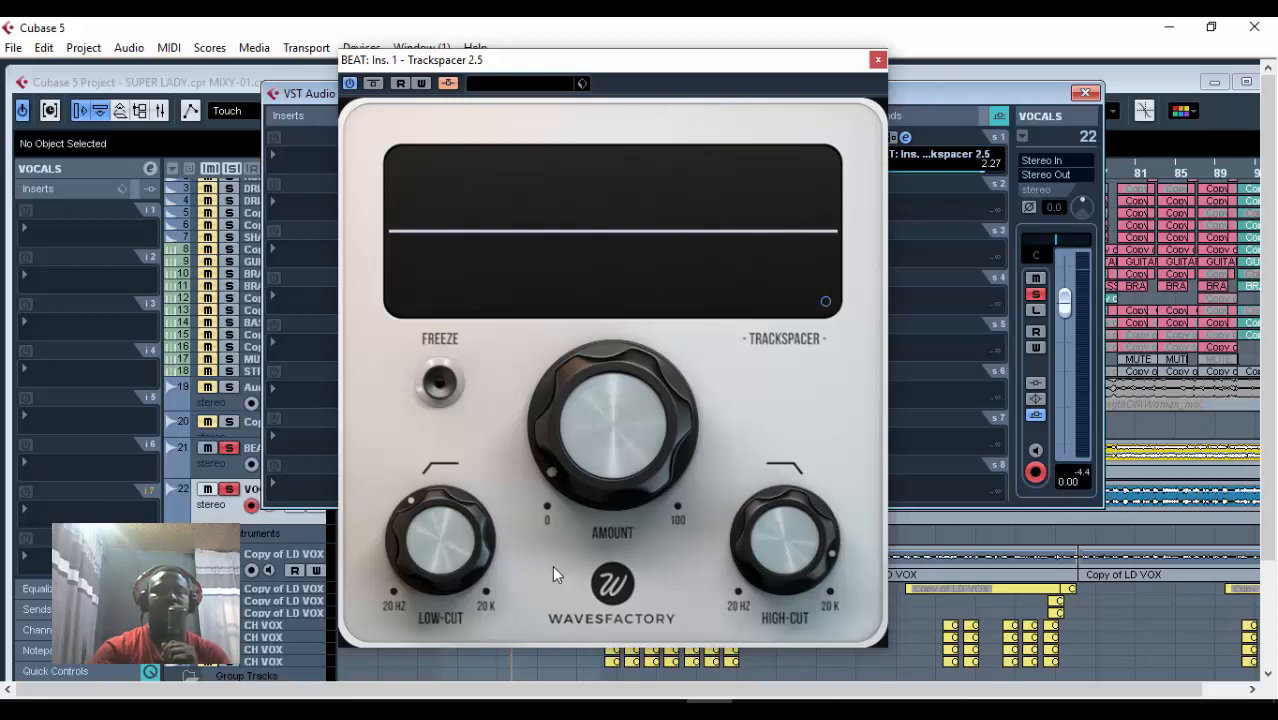
Try progressively higher Low-cut settings above 240.45 Hz in Trackspacer while auditioning the beat with the vocals.
mouse_move(487, 573)
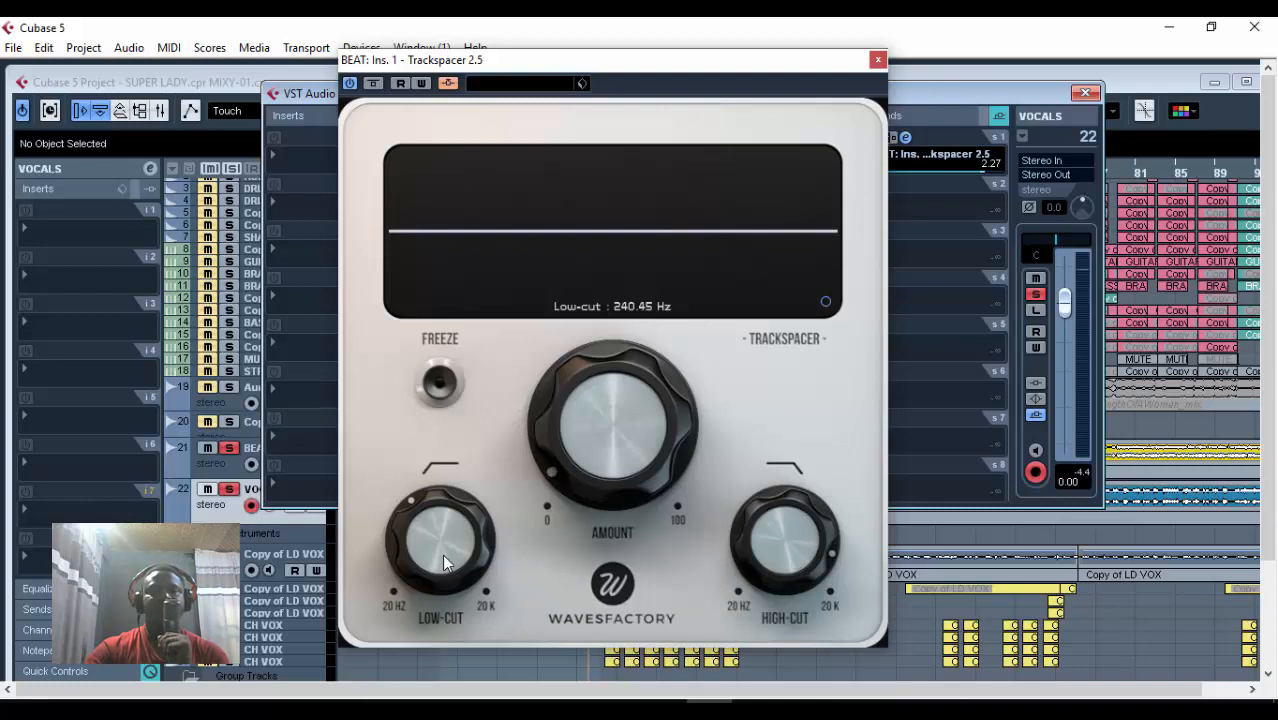
drag(442, 554, 440, 523)
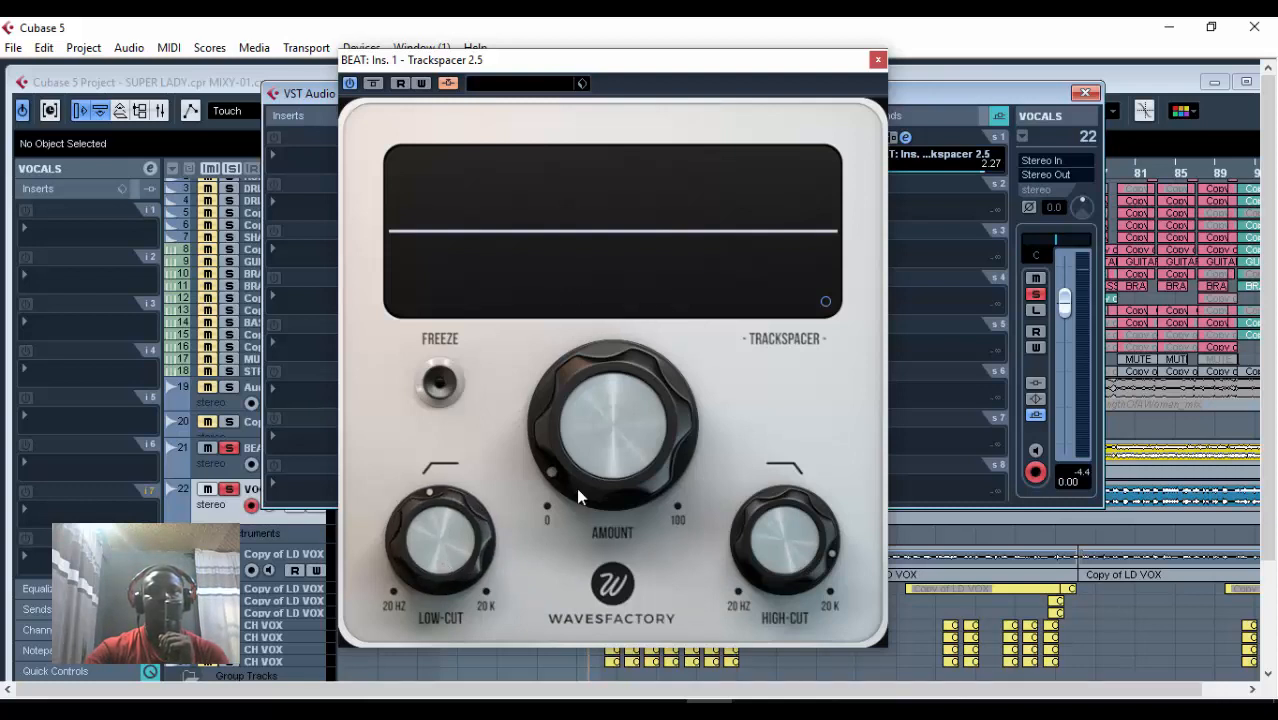
mouse_move(575, 444)
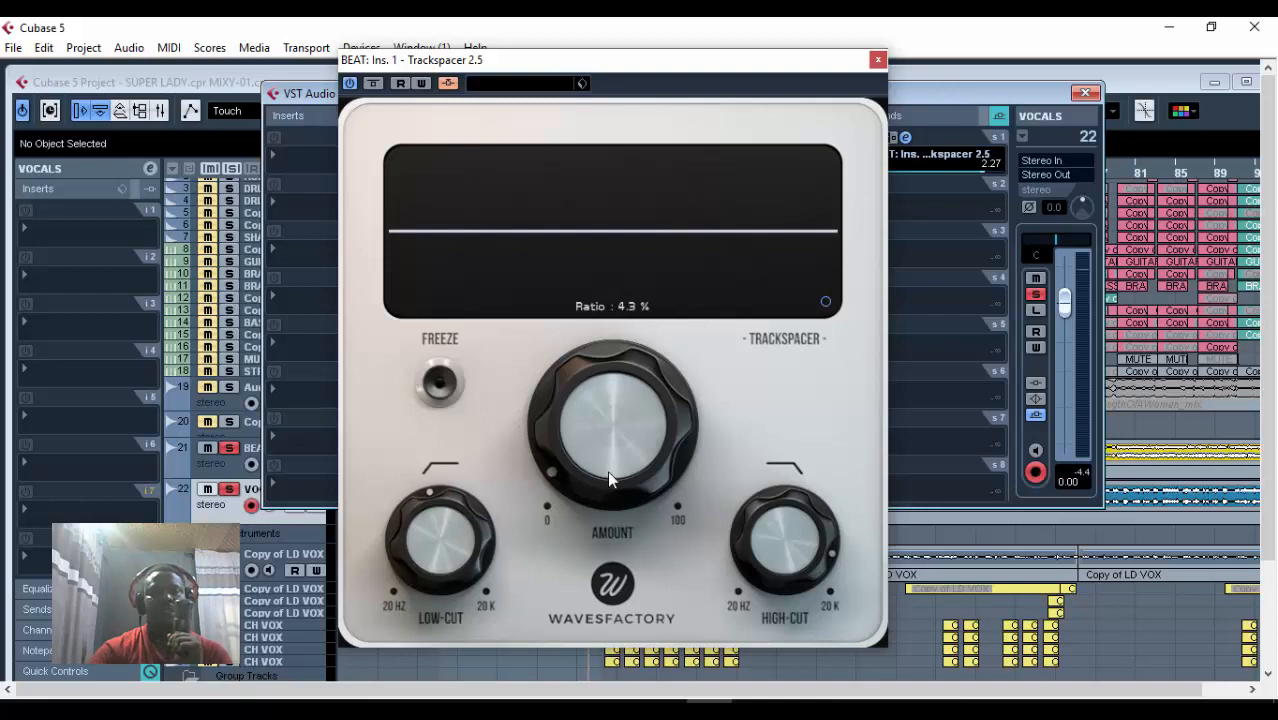
key(space)
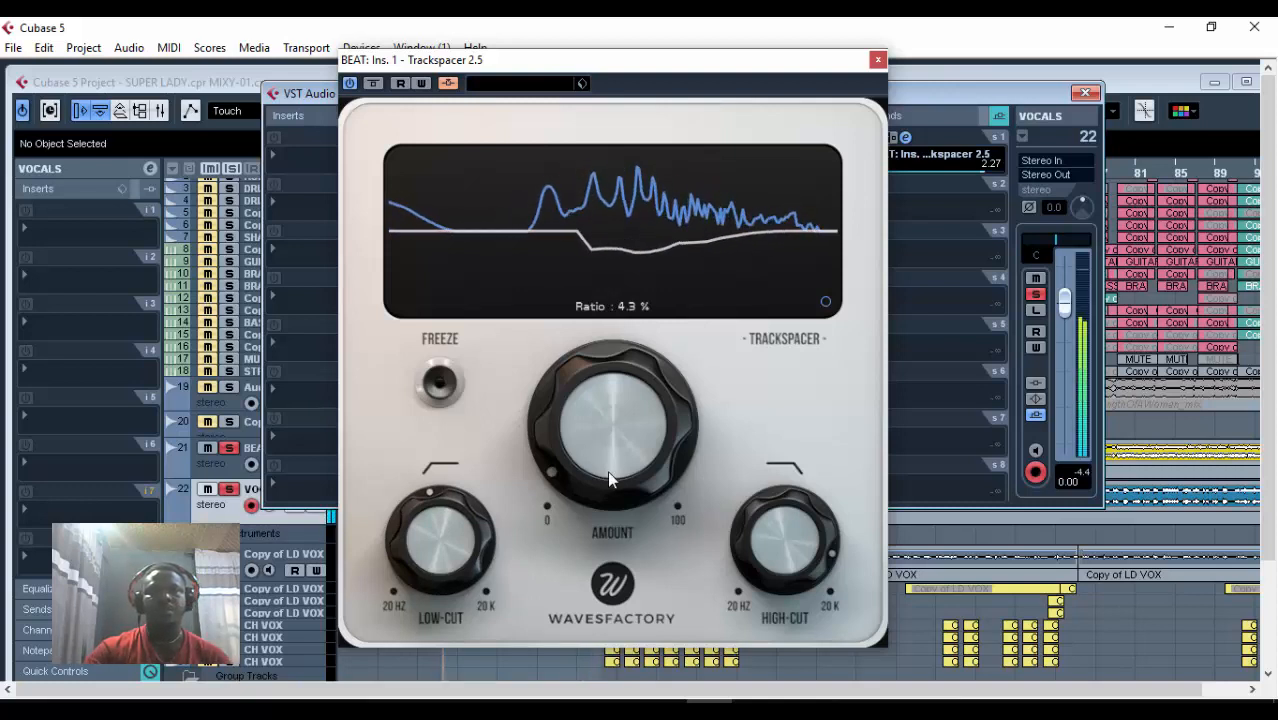
drag(450, 545, 439, 516)
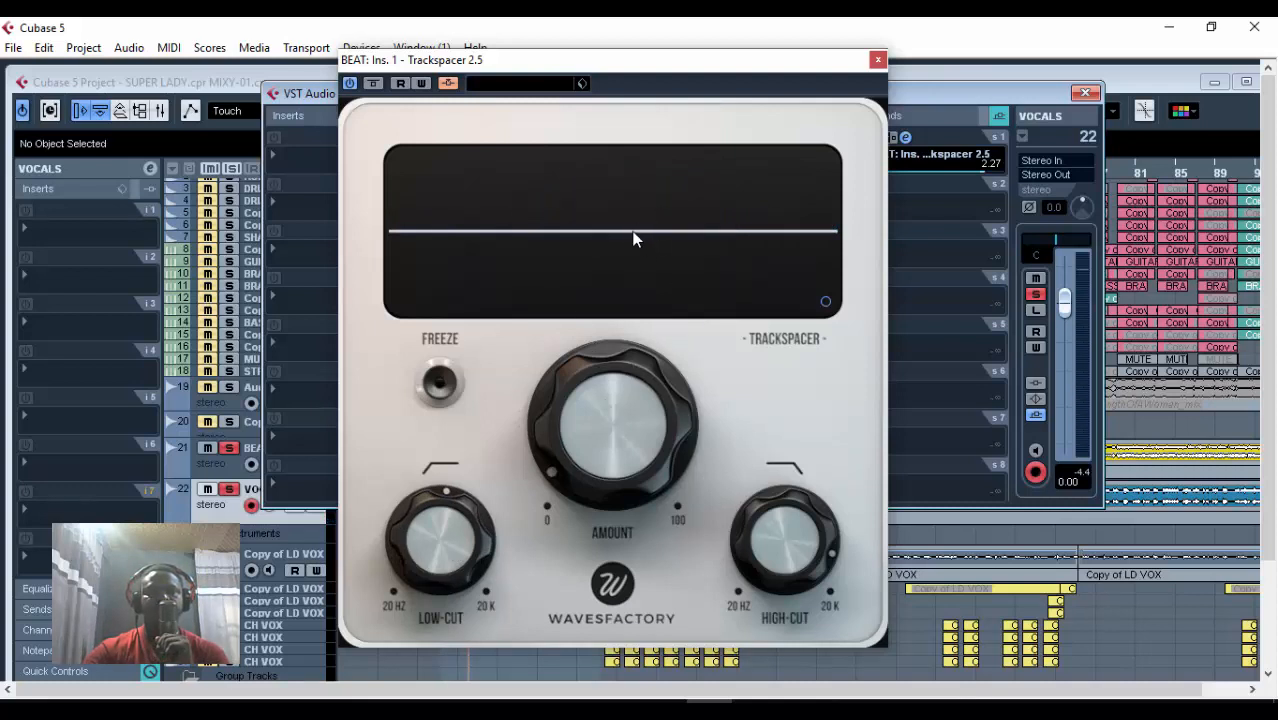
Bring Trackspacer's Low-cut back down to about its earlier 240 Hz position, and briefly play and stop the project.
mouse_move(458, 537)
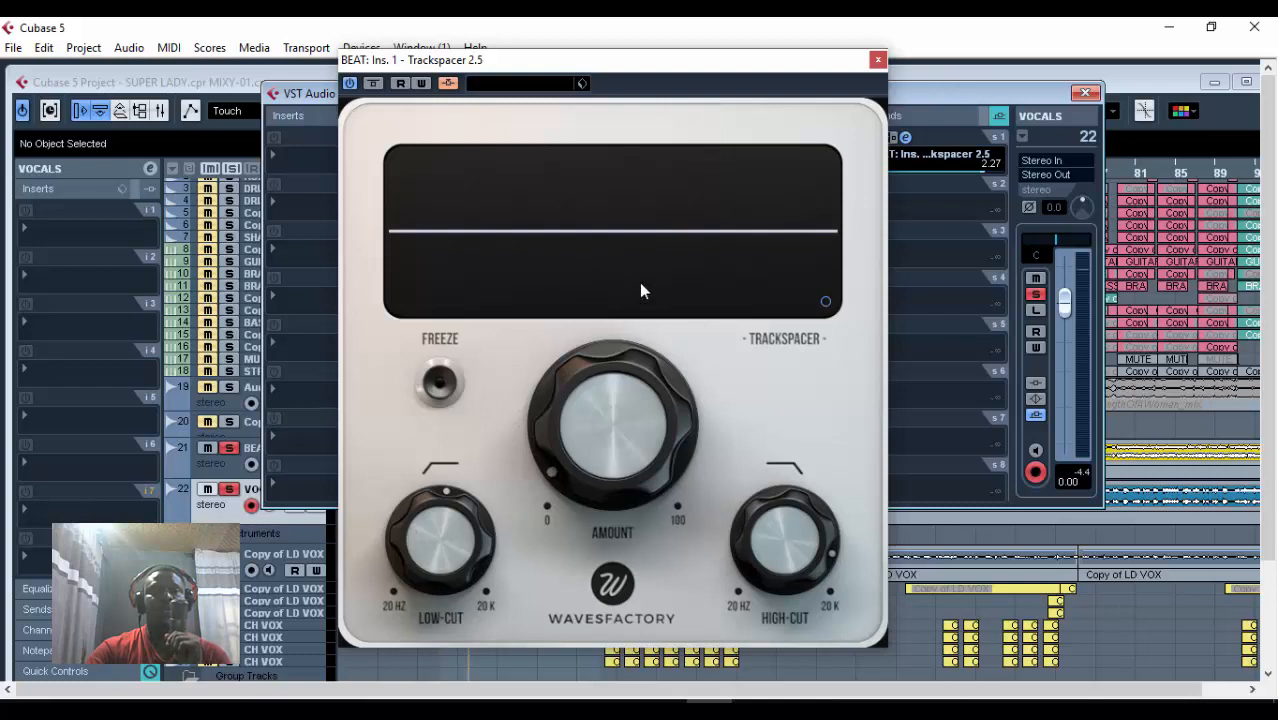
drag(455, 528, 456, 579)
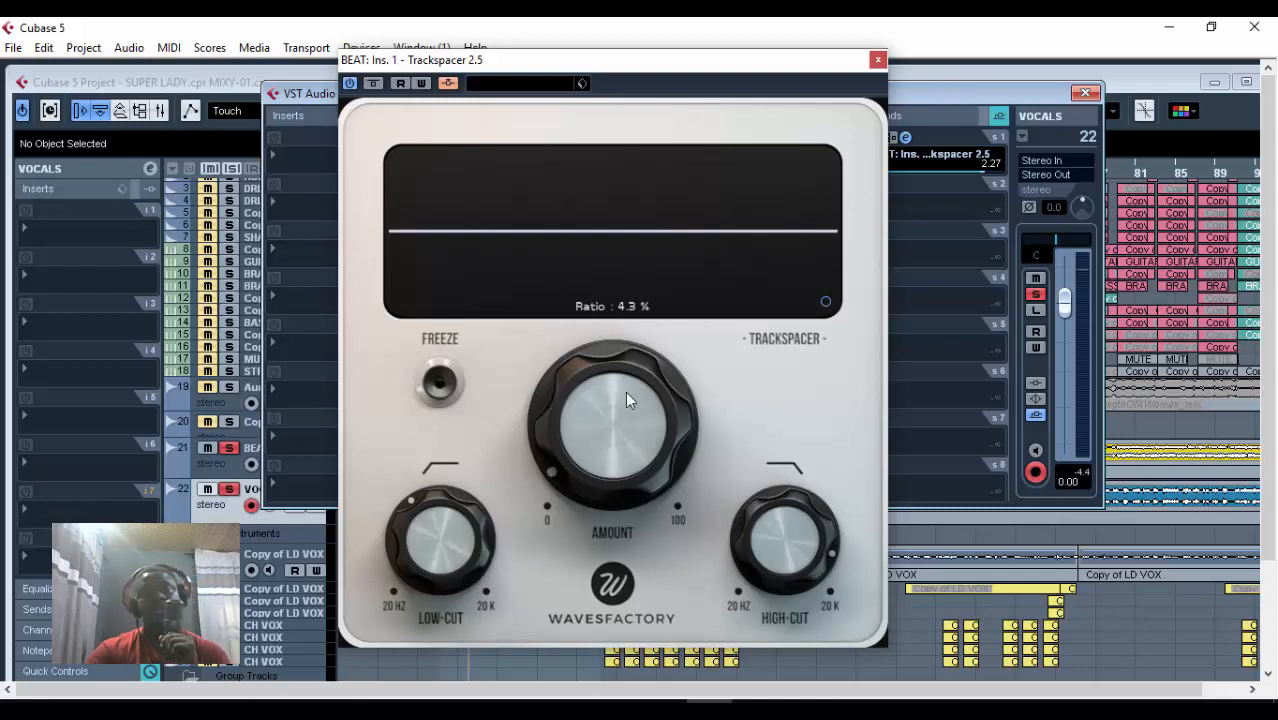
key(space)
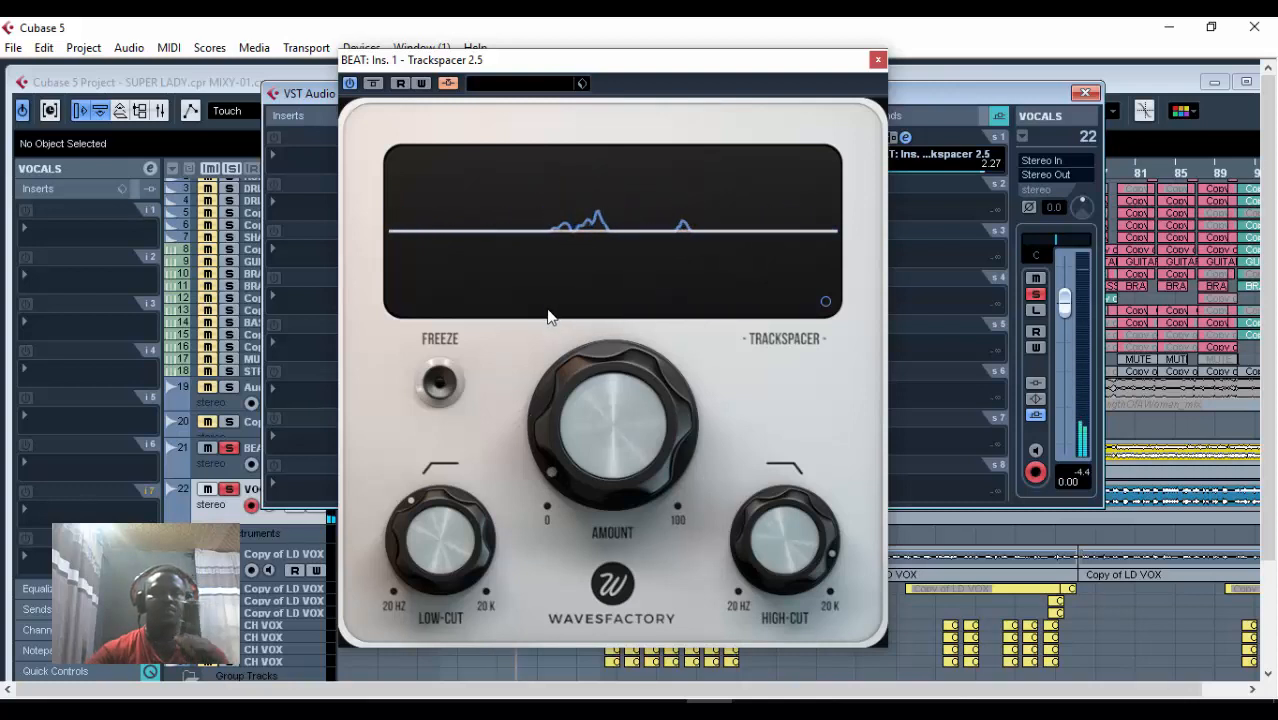
key(space)
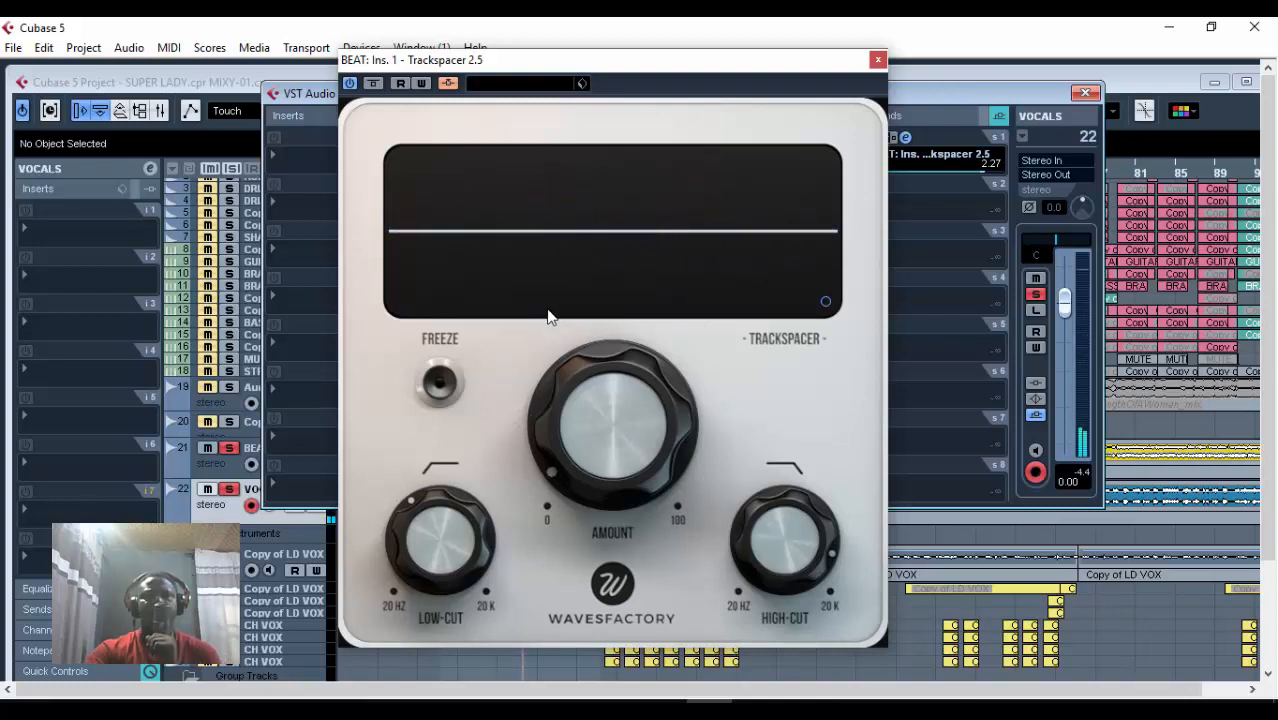